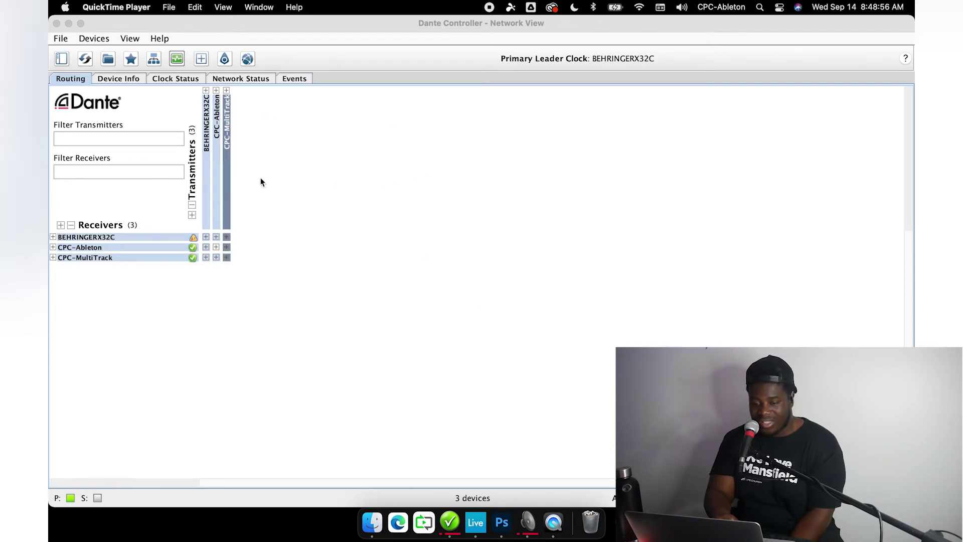
# Check the BEHRINGERX32C, CPC-MultiTrack and CPC-Ableton receivers, then bring up Dante Virtual Soundcard settings
pyautogui.click(357, 24)
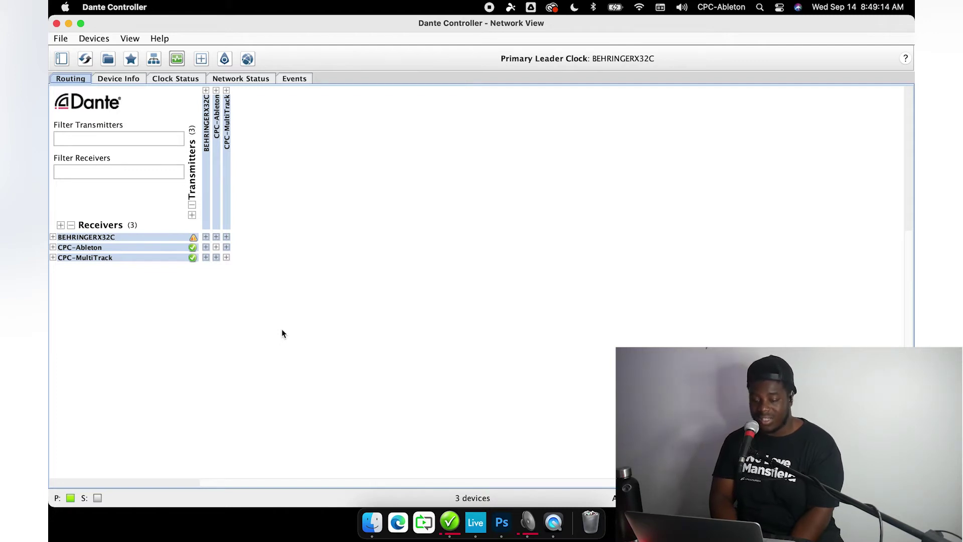
pyautogui.click(116, 236)
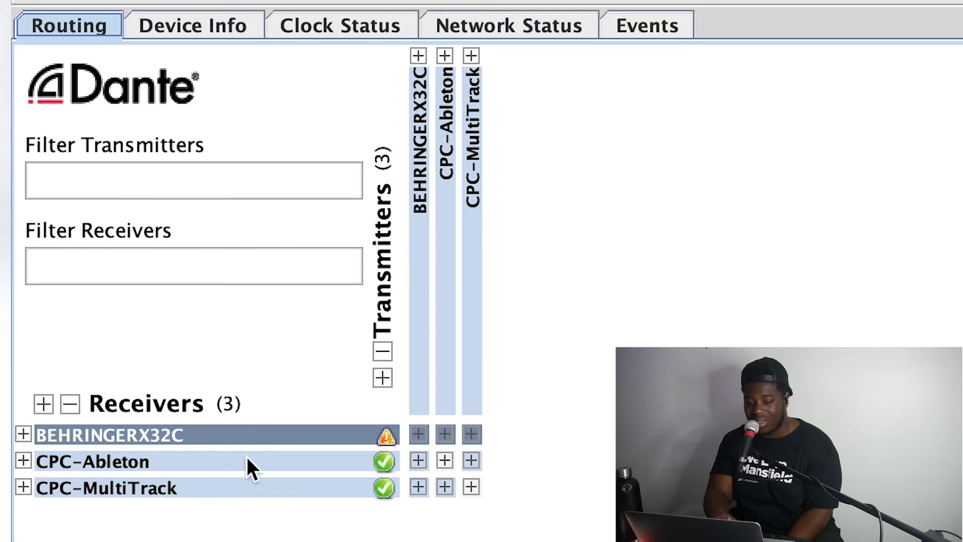
pyautogui.click(250, 488)
pyautogui.click(177, 461)
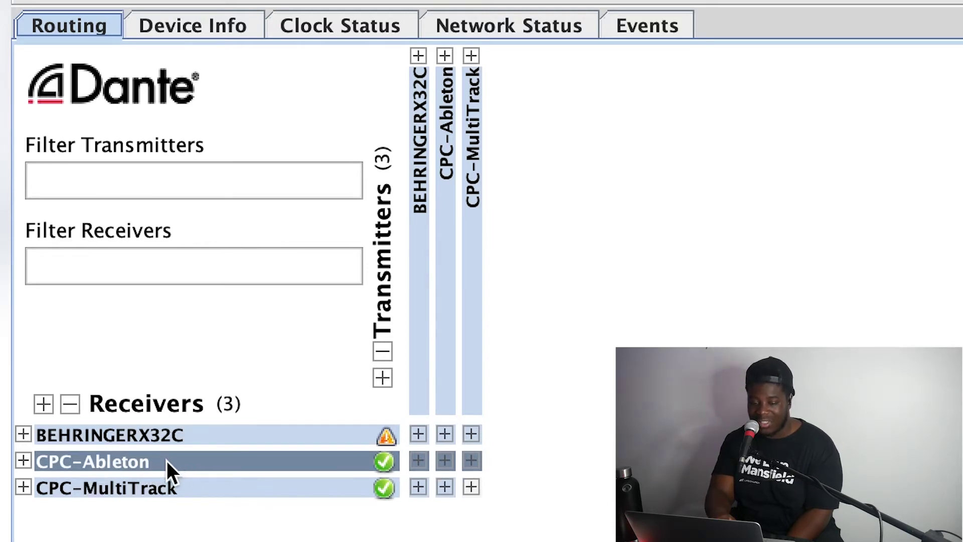
pyautogui.click(69, 492)
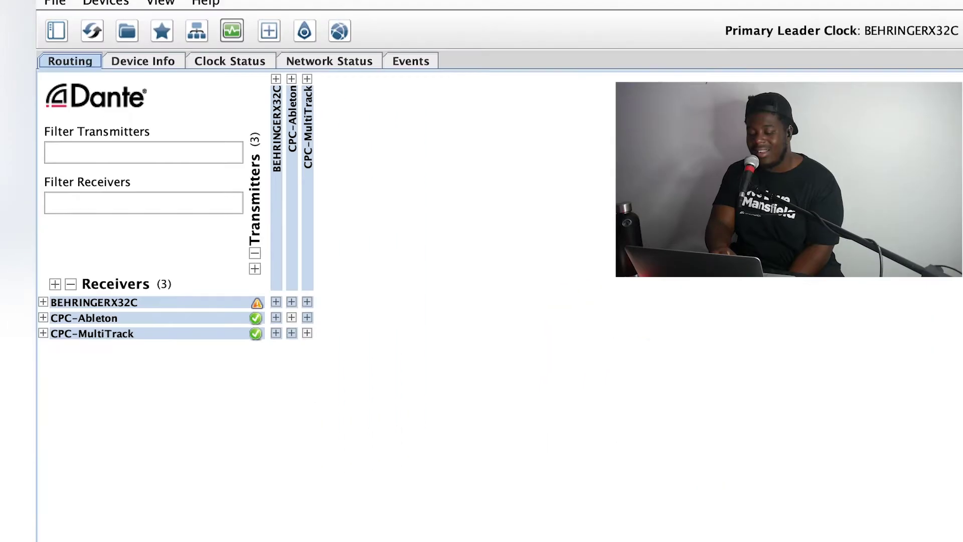
pyautogui.click(528, 523)
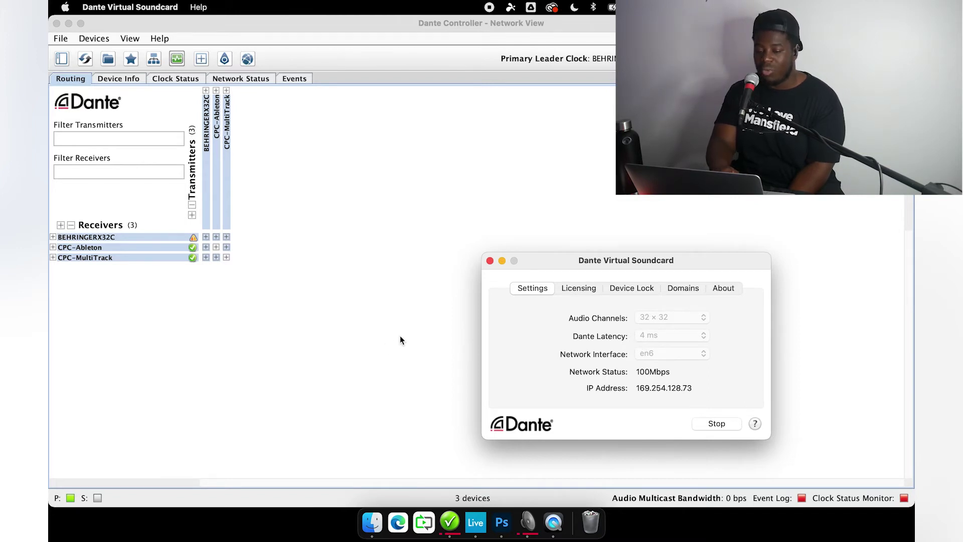
# Stop and restart Dante Virtual Soundcard, then close its window
pyautogui.click(696, 425)
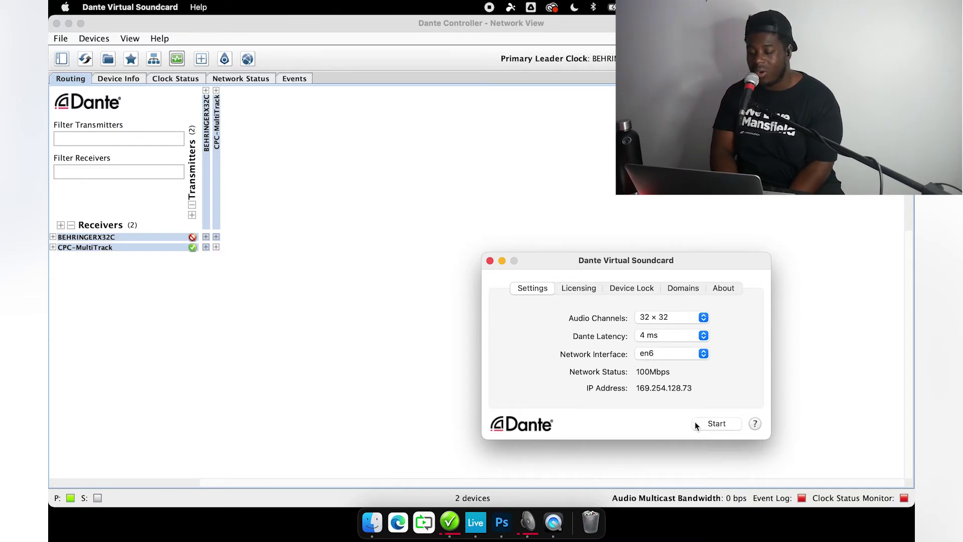
pyautogui.click(695, 425)
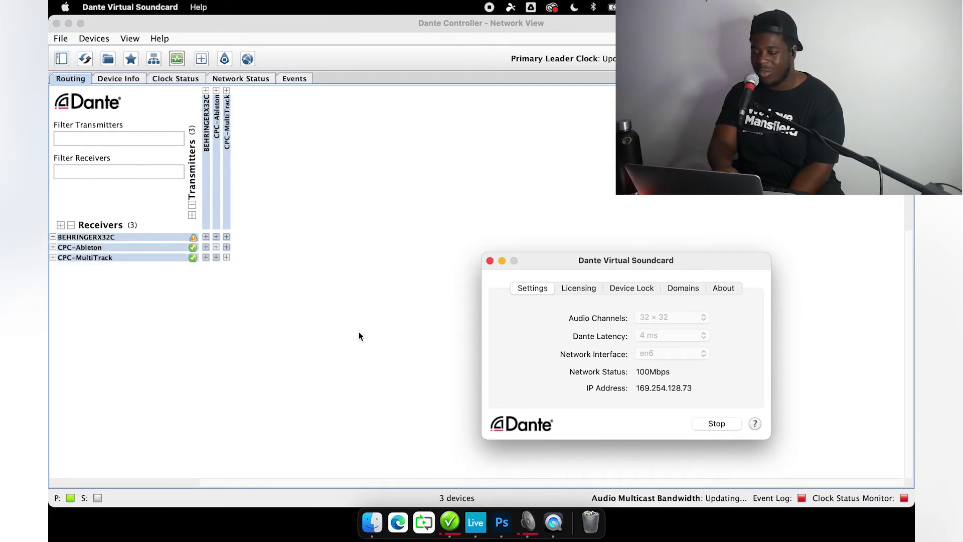
pyautogui.click(490, 261)
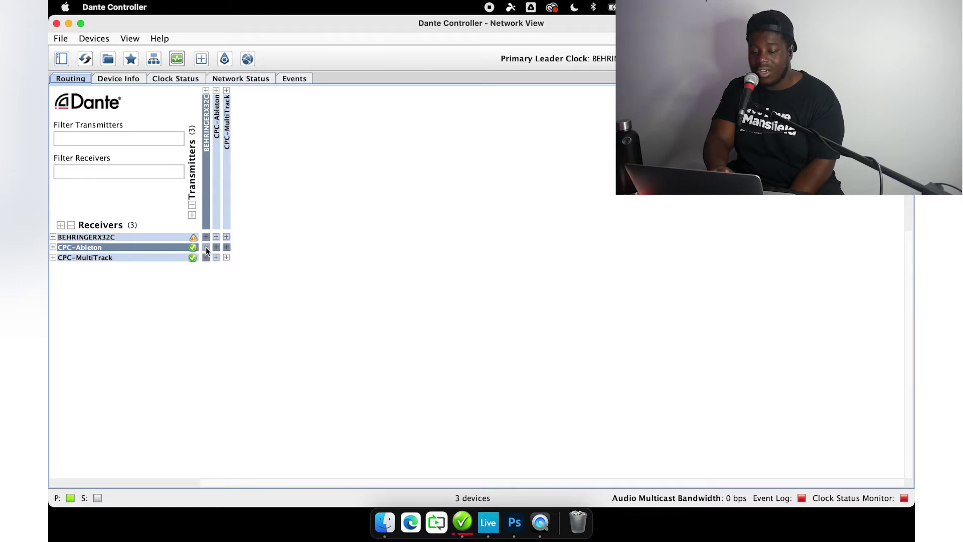
pyautogui.click(205, 247)
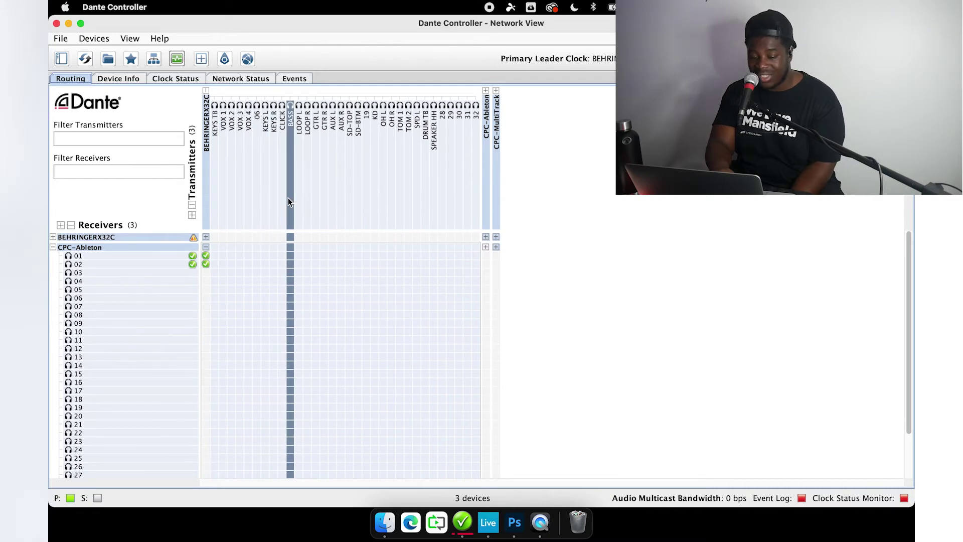
pyautogui.click(215, 255)
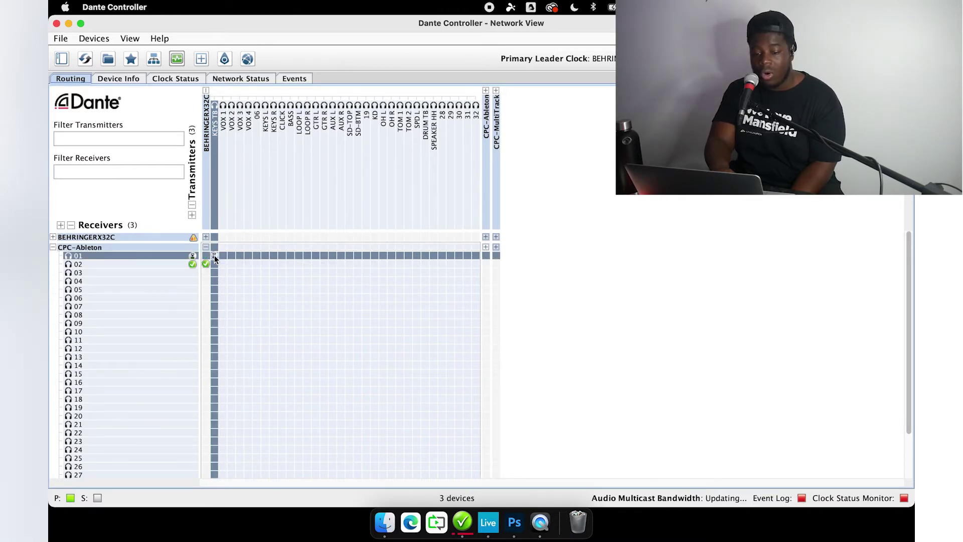
pyautogui.click(224, 266)
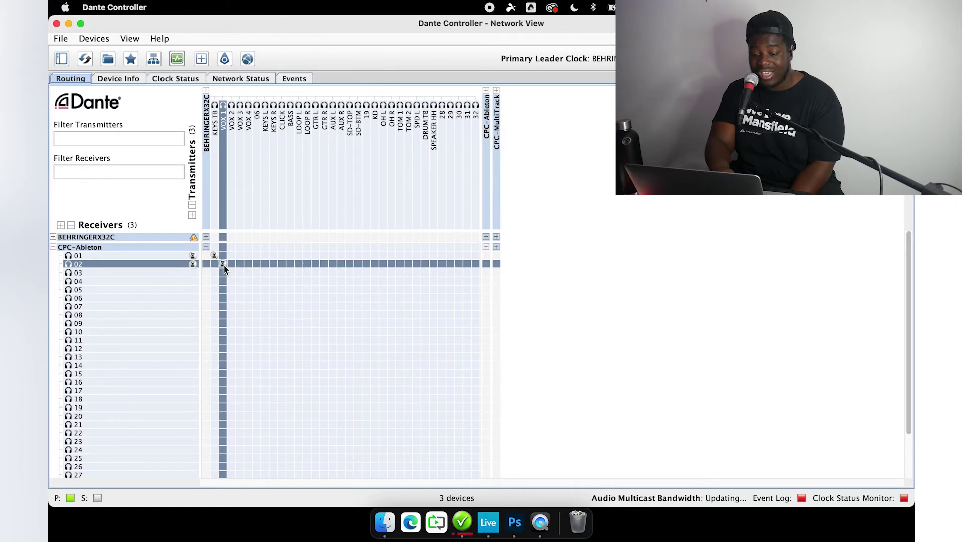
pyautogui.click(231, 272)
pyautogui.click(239, 280)
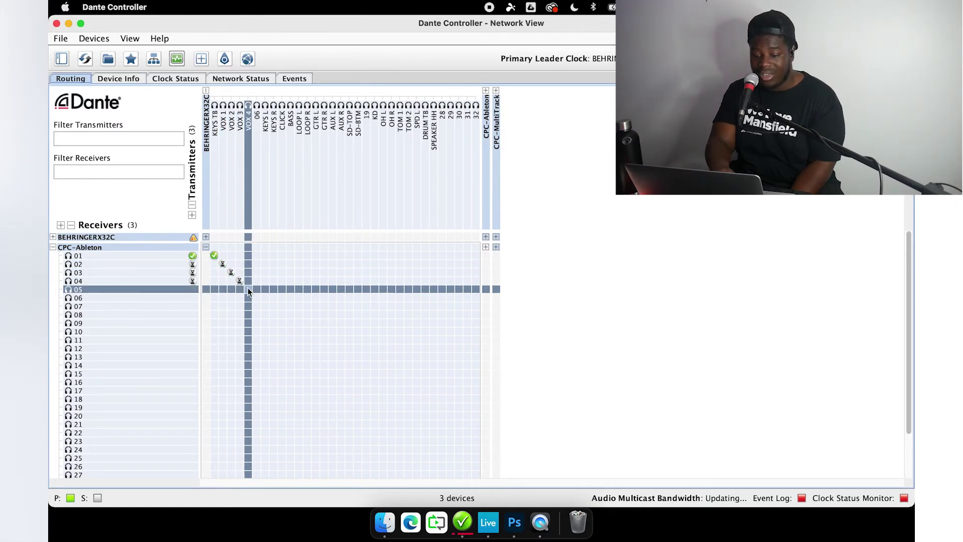
pyautogui.click(248, 289)
pyautogui.click(256, 298)
pyautogui.click(266, 307)
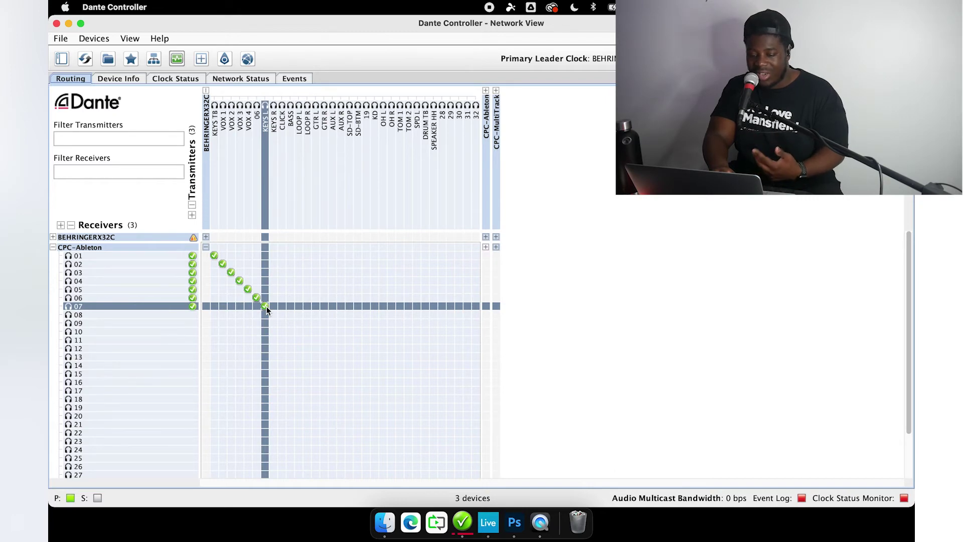
pyautogui.click(276, 316)
pyautogui.click(282, 325)
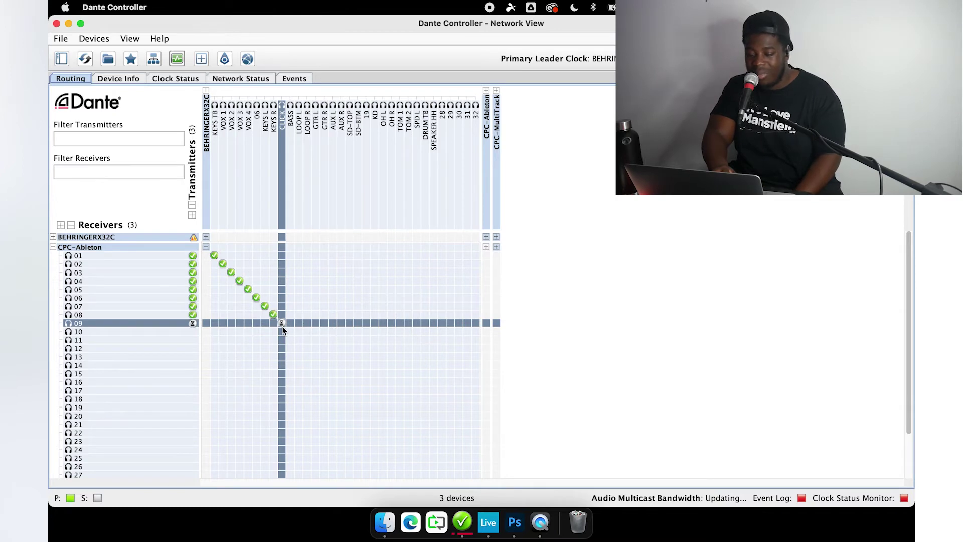
pyautogui.click(274, 315)
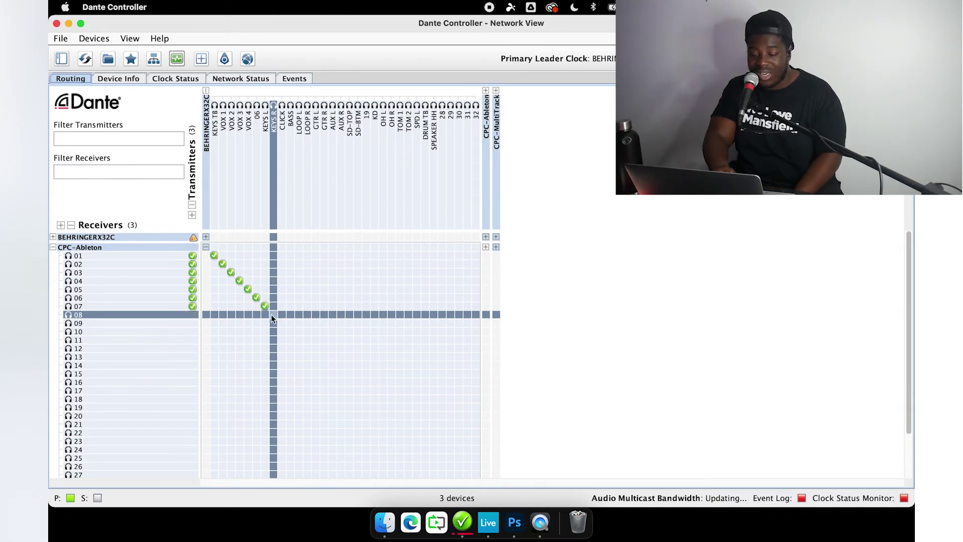
pyautogui.click(265, 306)
pyautogui.click(256, 298)
pyautogui.click(248, 289)
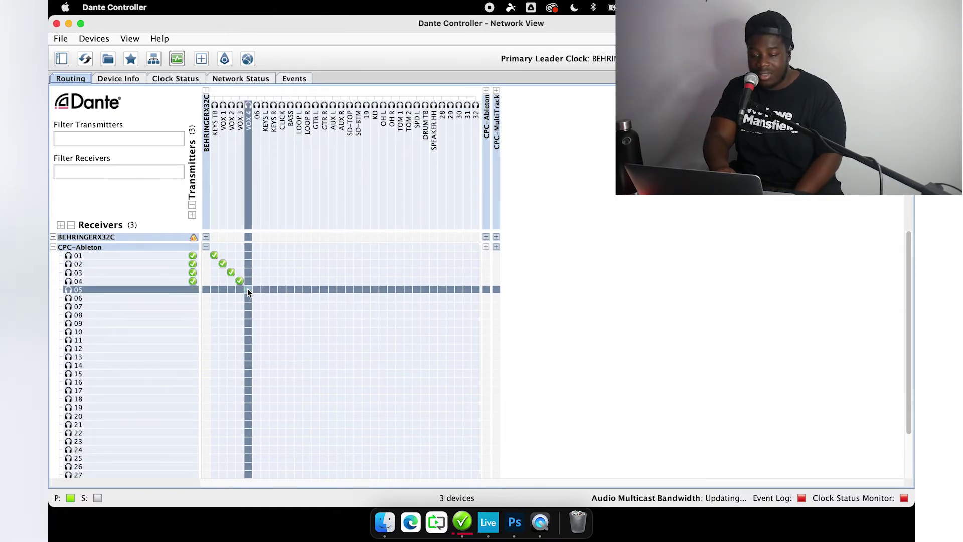
pyautogui.click(239, 280)
pyautogui.click(231, 272)
pyautogui.click(222, 263)
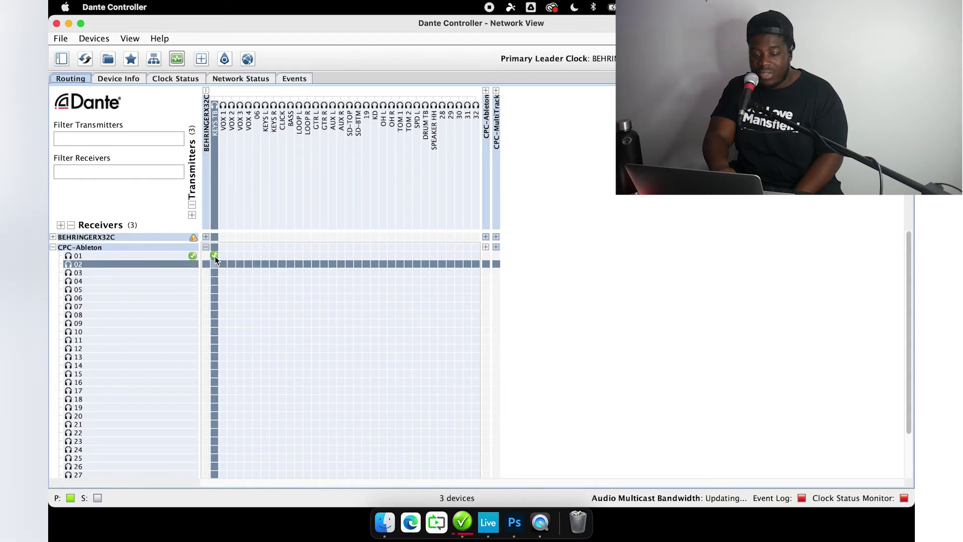
pyautogui.click(214, 255)
pyautogui.click(206, 247)
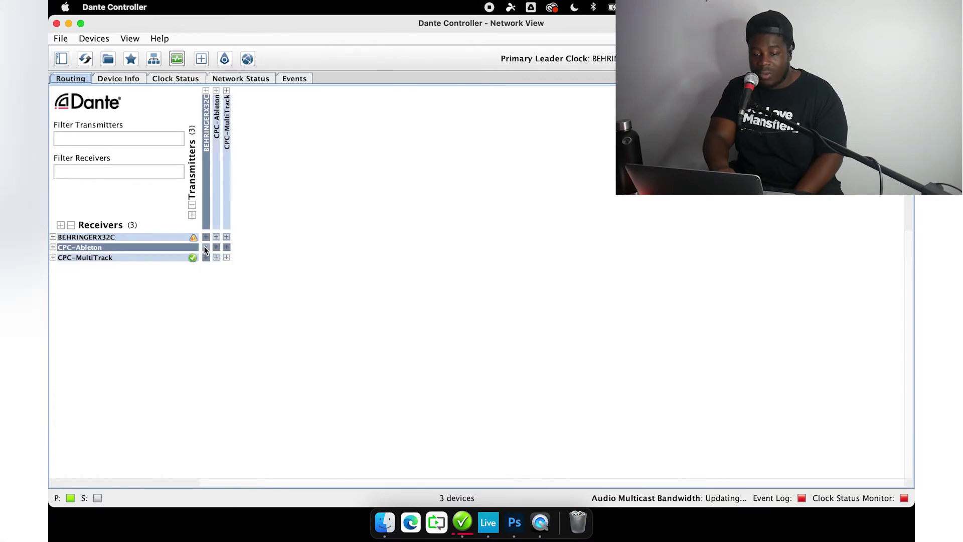
# Open CPC-Ableton's Device View, list BEHRINGERX32C's available channels, and expand CPC-Ableton in the grid
pyautogui.doubleClick(118, 248)
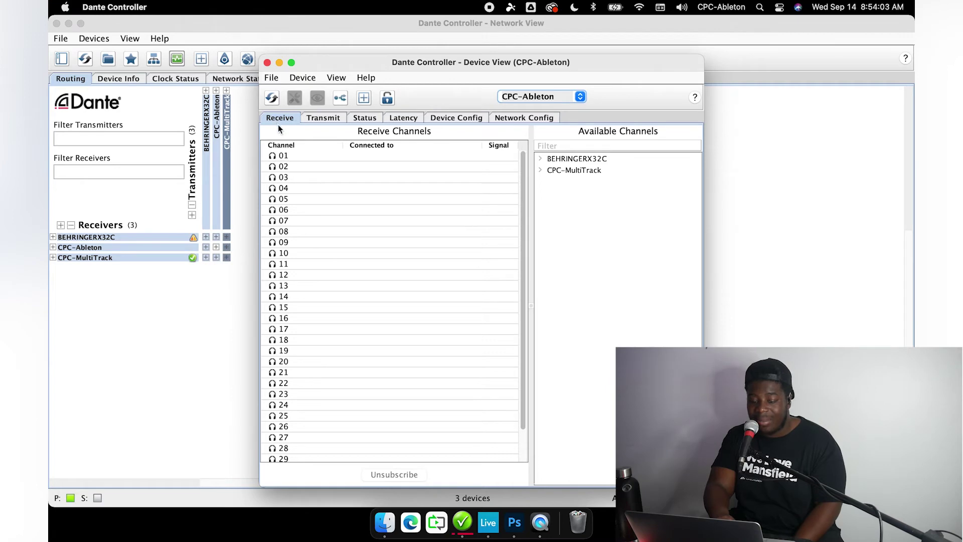
pyautogui.scroll(-3, 311, 231)
pyautogui.scroll(3, 311, 232)
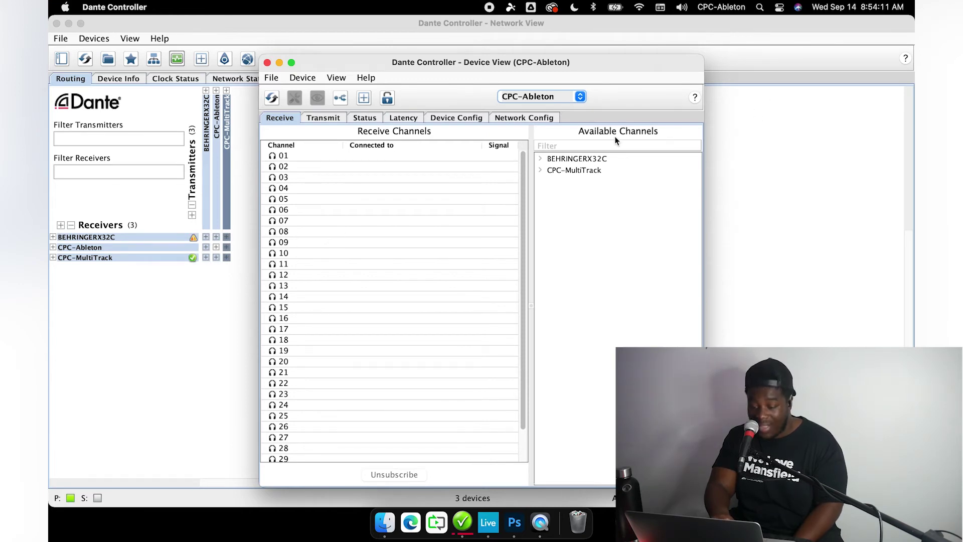
pyautogui.click(541, 159)
pyautogui.scroll(-3, 600, 275)
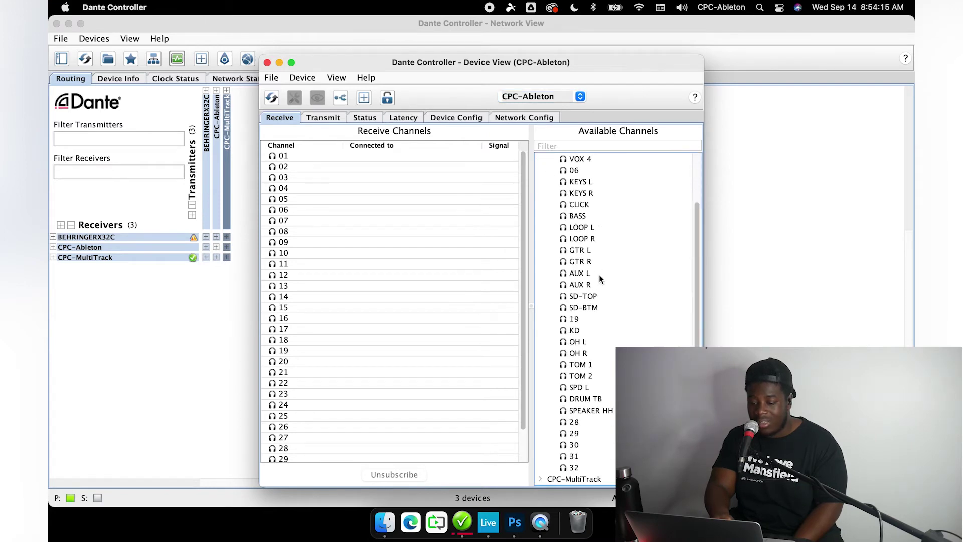
pyautogui.scroll(3, 599, 275)
pyautogui.scroll(-3, 599, 275)
pyautogui.scroll(3, 599, 275)
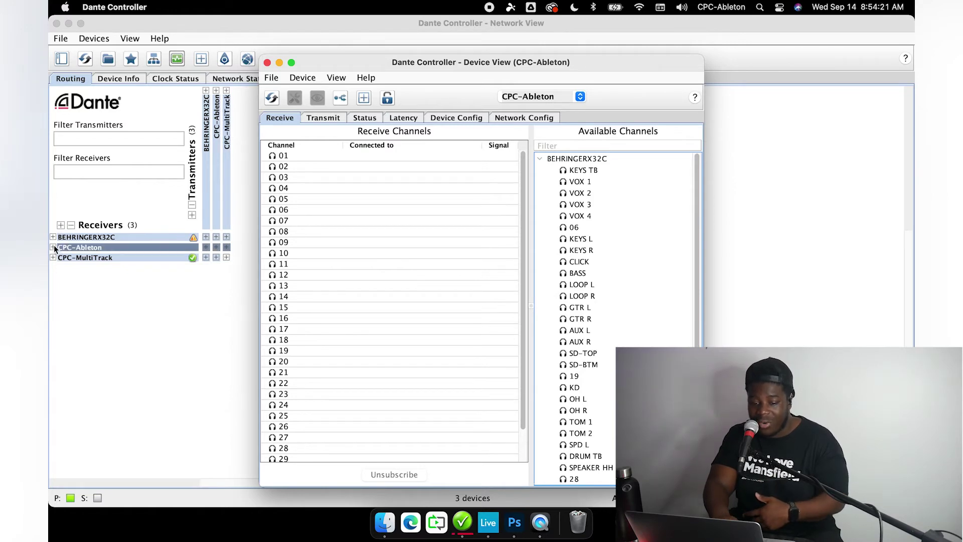
pyautogui.click(207, 251)
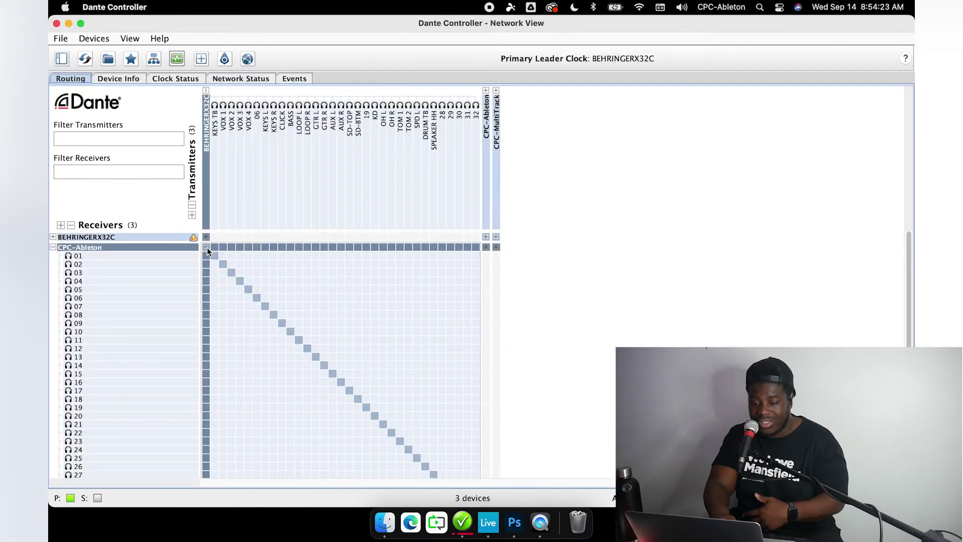
# Reopen the CPC-Ableton device view and select KEYS TB as the first source channel
pyautogui.scroll(-2, 330, 304)
pyautogui.scroll(3, 331, 305)
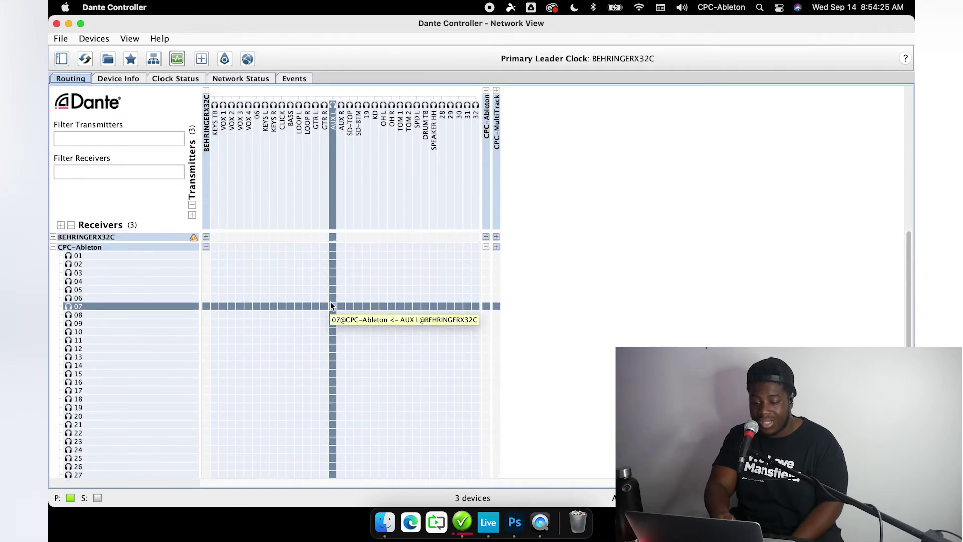
pyautogui.doubleClick(85, 246)
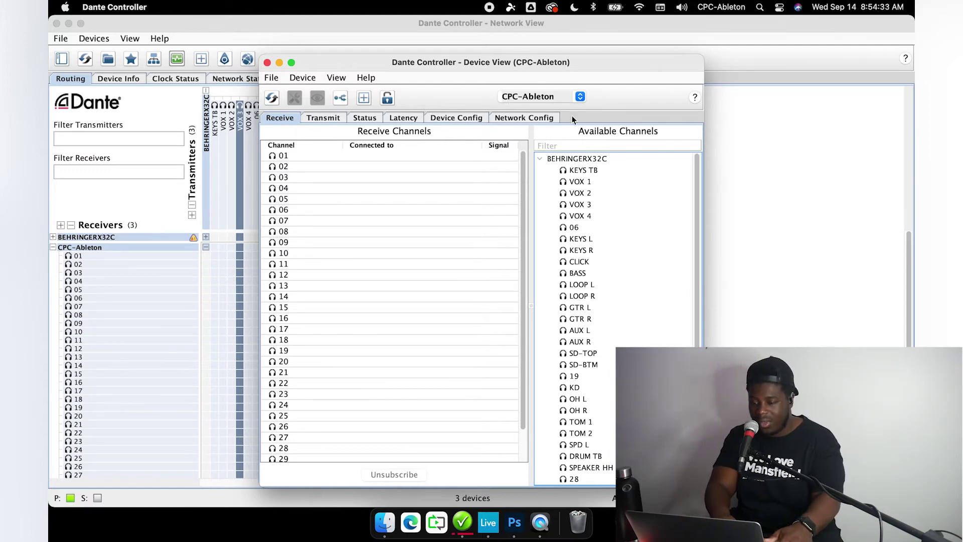
pyautogui.click(574, 172)
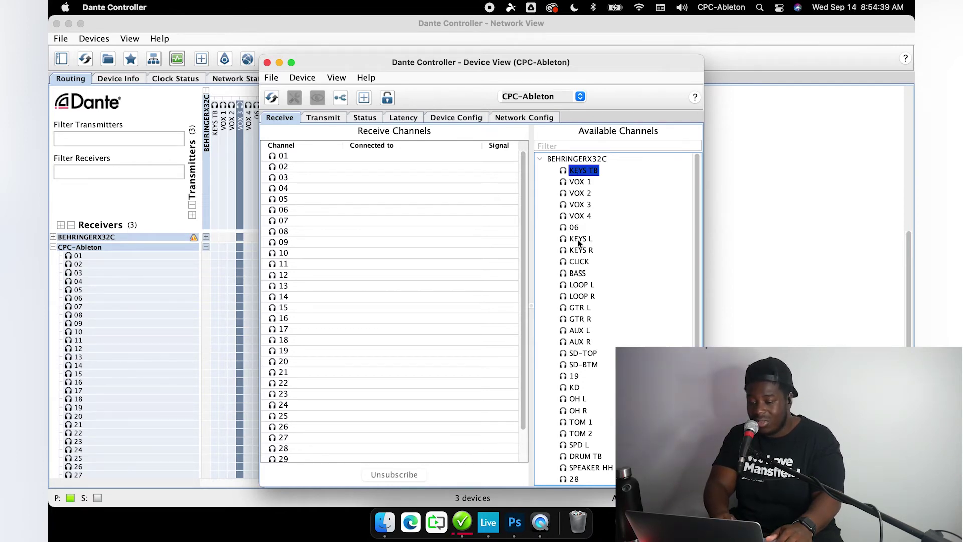
# Subscribe BEHRINGERX32C channels KEYS TB through 32 to CPC-Ableton receive channels starting at 01
pyautogui.scroll(-5, 580, 243)
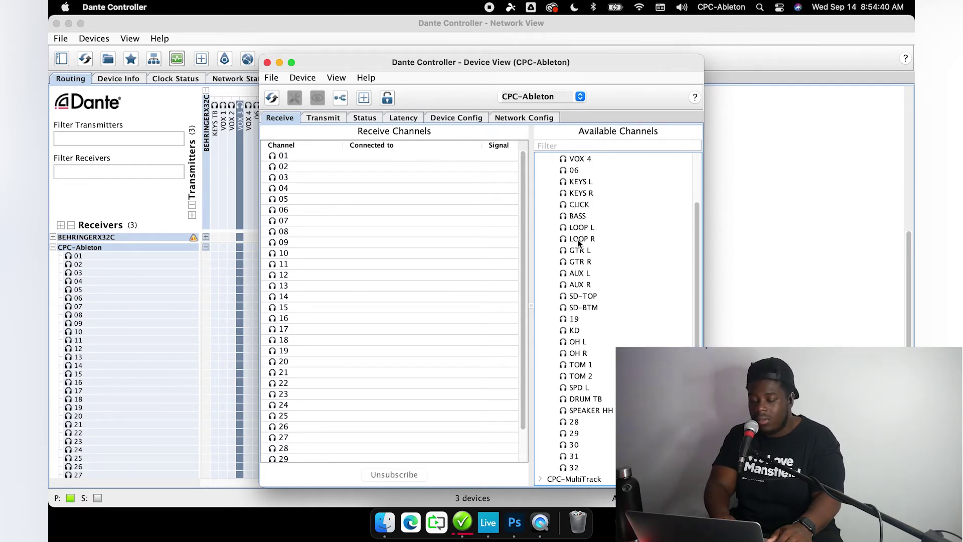
pyautogui.keyDown('shift'); pyautogui.click(573, 468); pyautogui.keyUp('shift')
pyautogui.scroll(5, 585, 330)
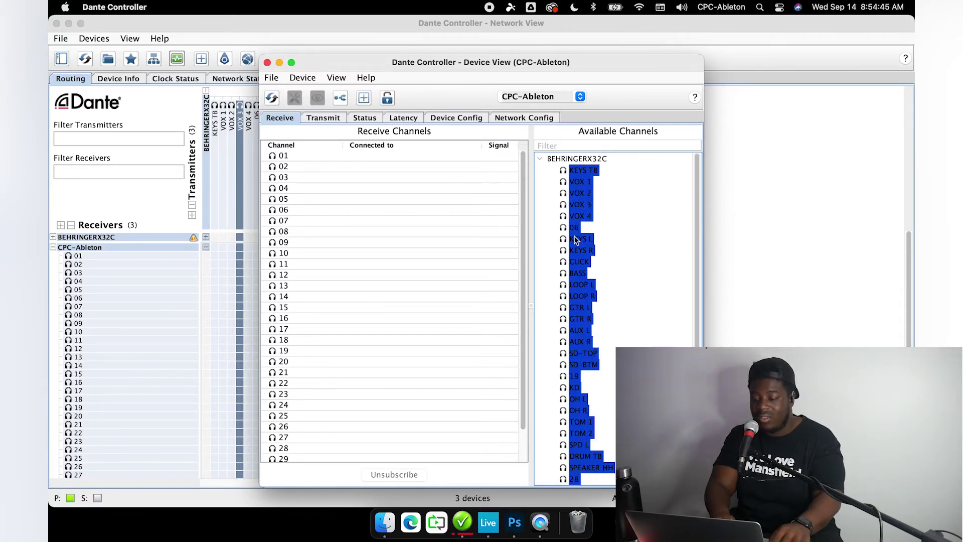
pyautogui.click(330, 158)
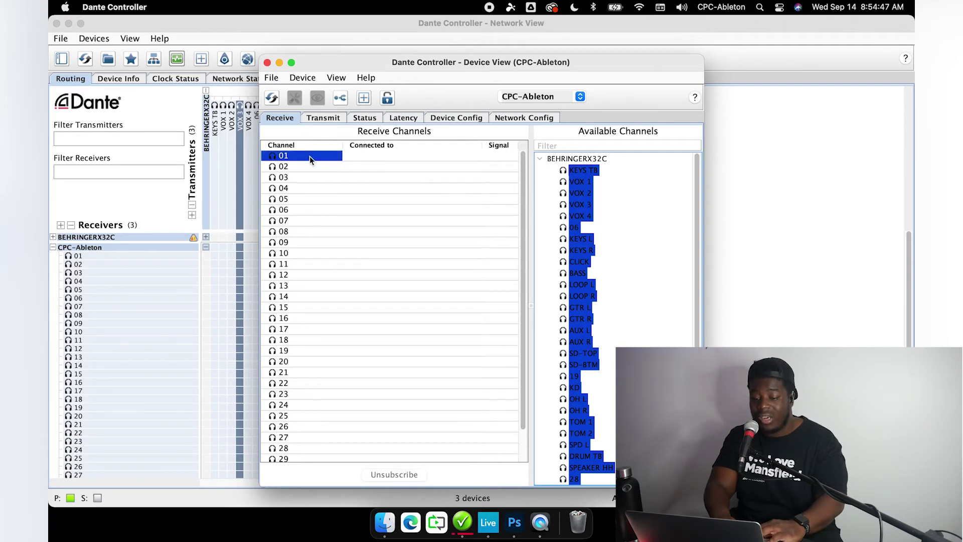
pyautogui.doubleClick(309, 155)
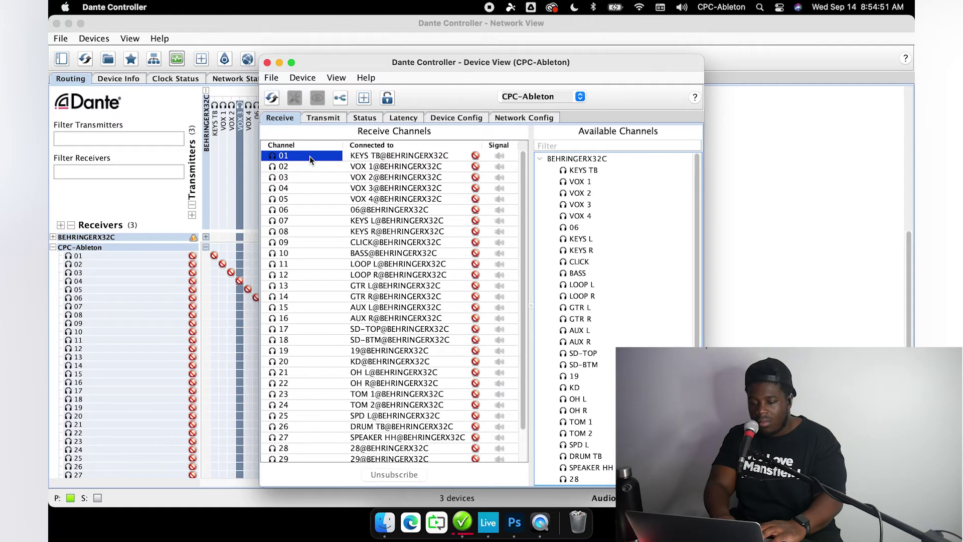
pyautogui.scroll(-2, 373, 241)
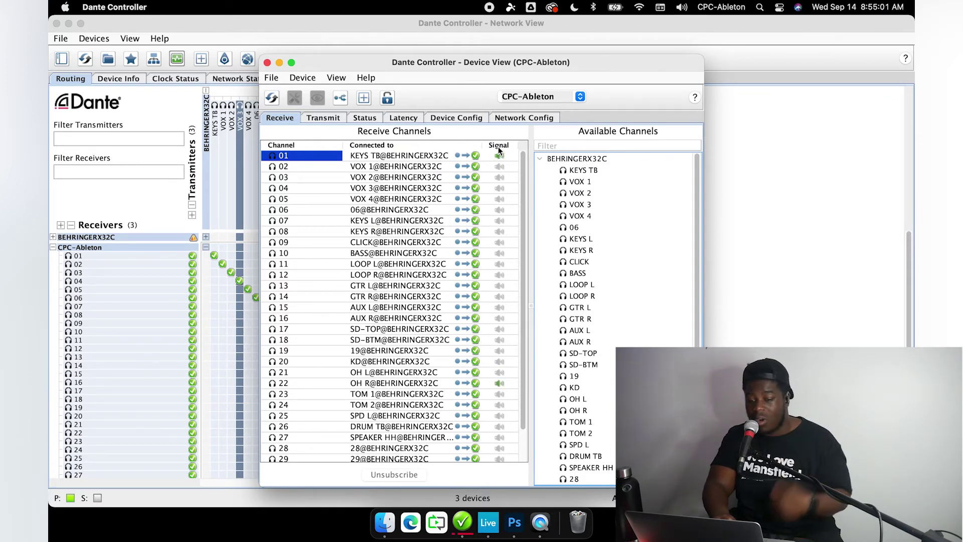
pyautogui.click(267, 63)
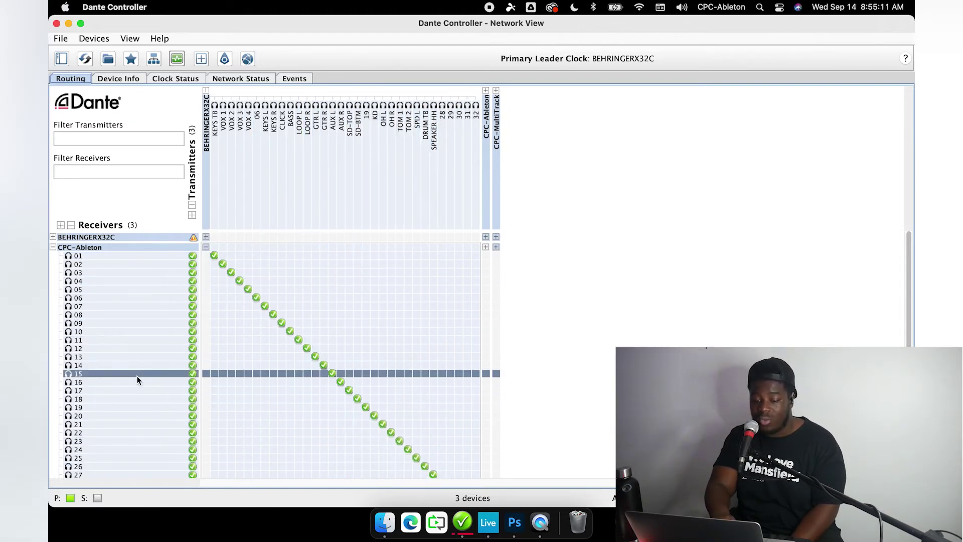
# Collapse CPC-Ableton's receive channels in the routing grid and switch to Ableton Live
pyautogui.click(53, 246)
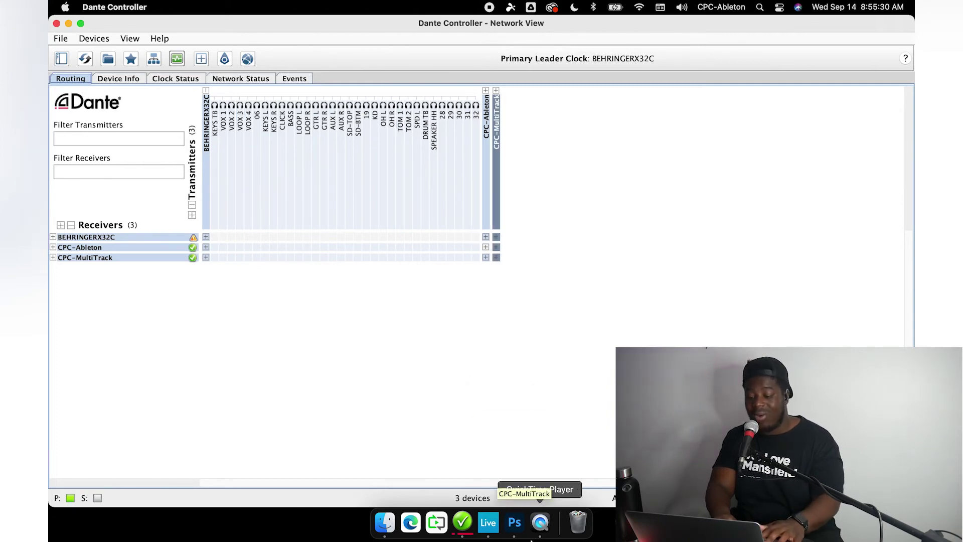
pyautogui.click(488, 522)
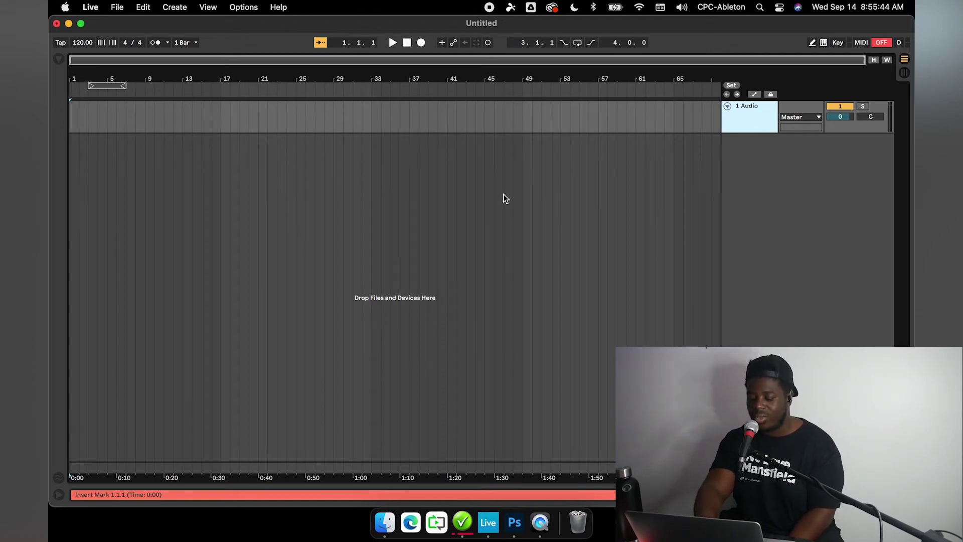
# Open Ableton Live's Audio preferences with Cmd+comma
pyautogui.press('super+comma')
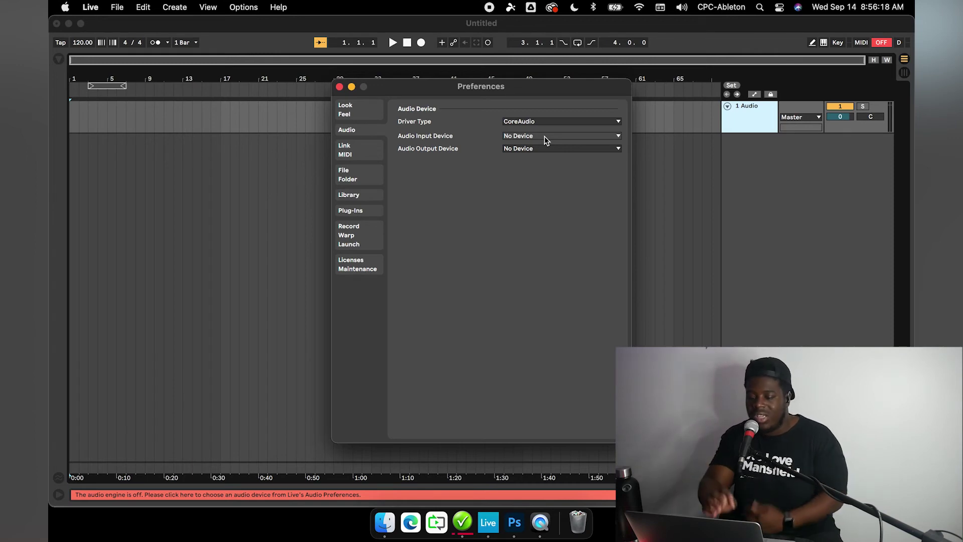
# Set the audio input device to Dante Virtual Soundcard and the output to MacBook Pro Speakers
pyautogui.click(544, 137)
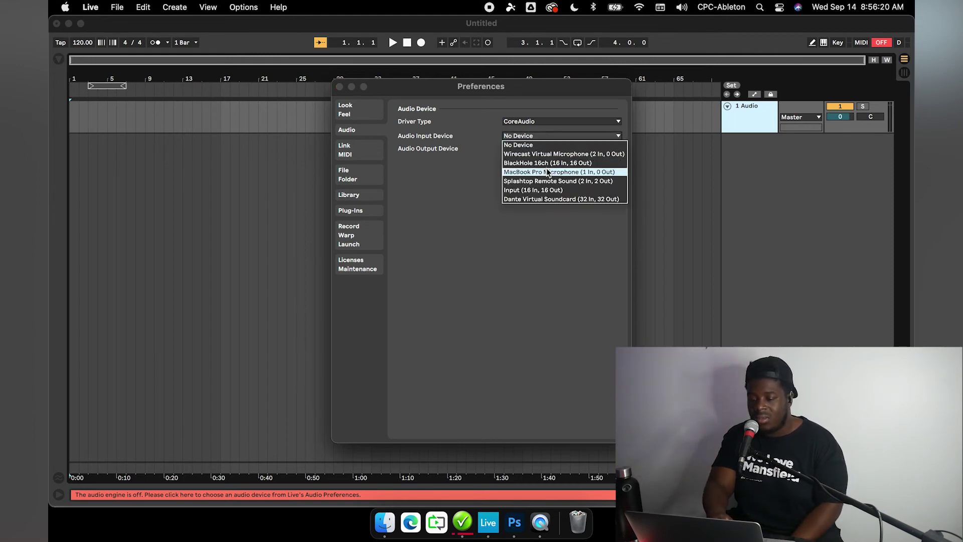
pyautogui.click(548, 172)
pyautogui.click(535, 137)
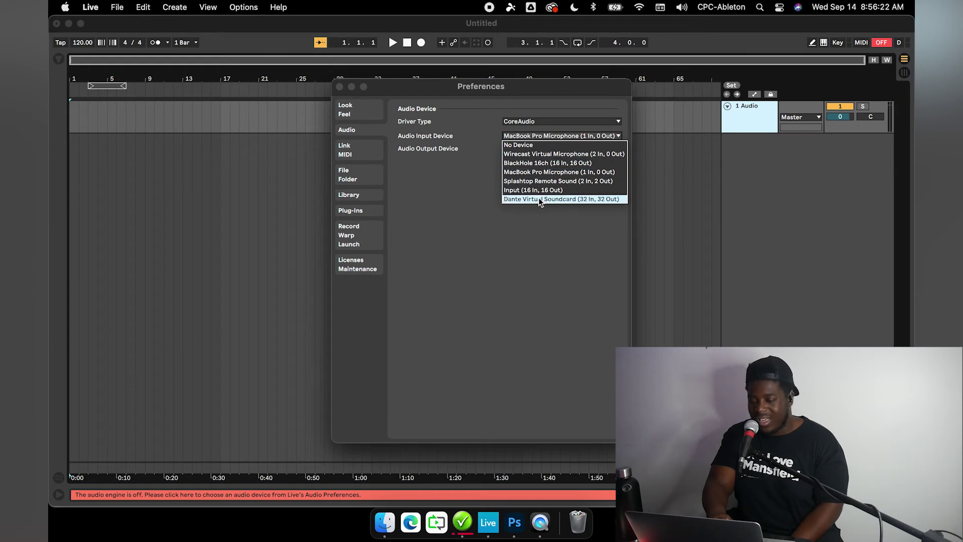
pyautogui.click(591, 201)
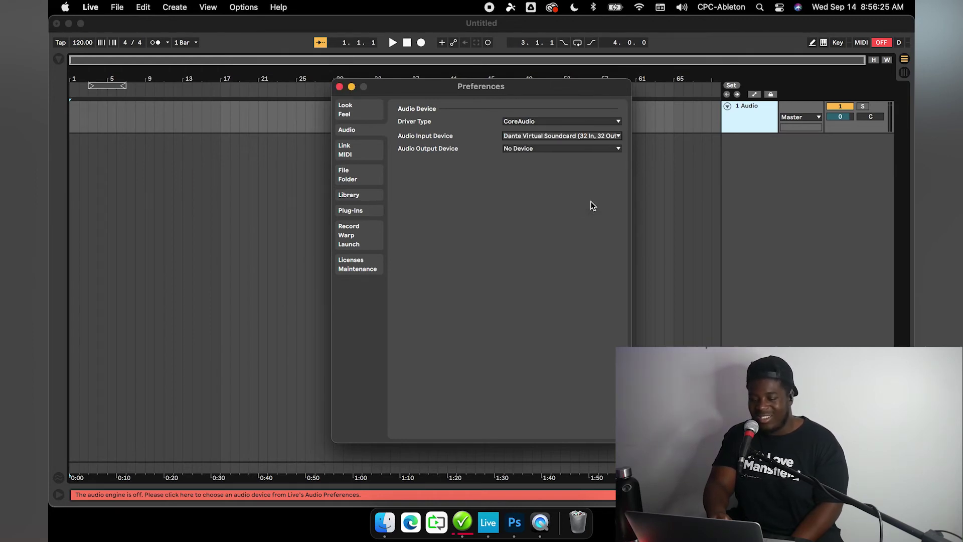
pyautogui.click(536, 151)
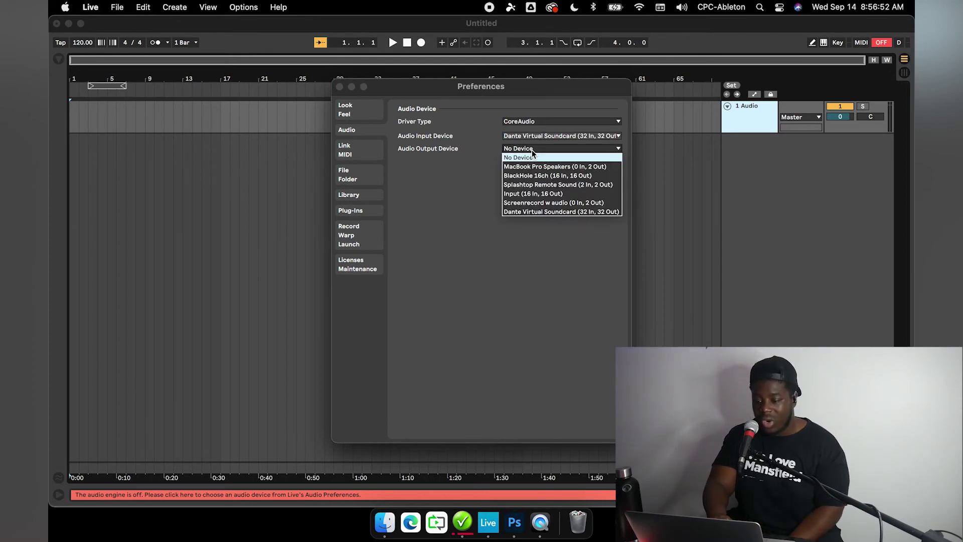
pyautogui.click(534, 168)
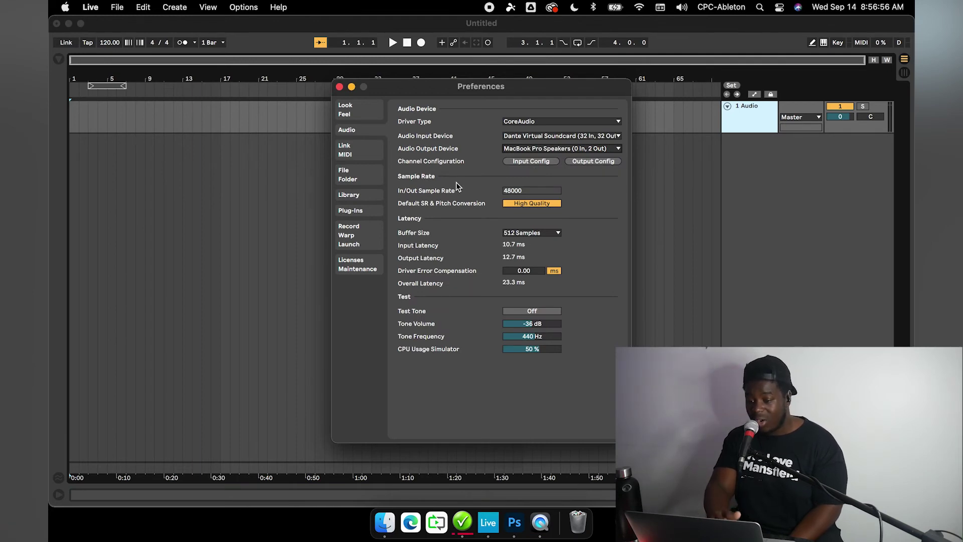
# Enable Dante mono inputs 1/2 through 9/10 in Input Config and close Preferences
pyautogui.click(525, 161)
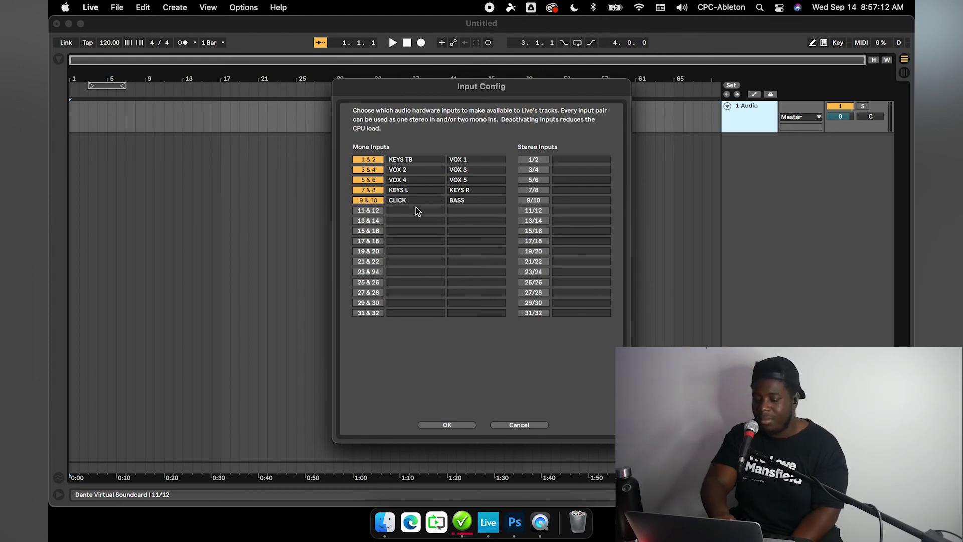
pyautogui.click(436, 426)
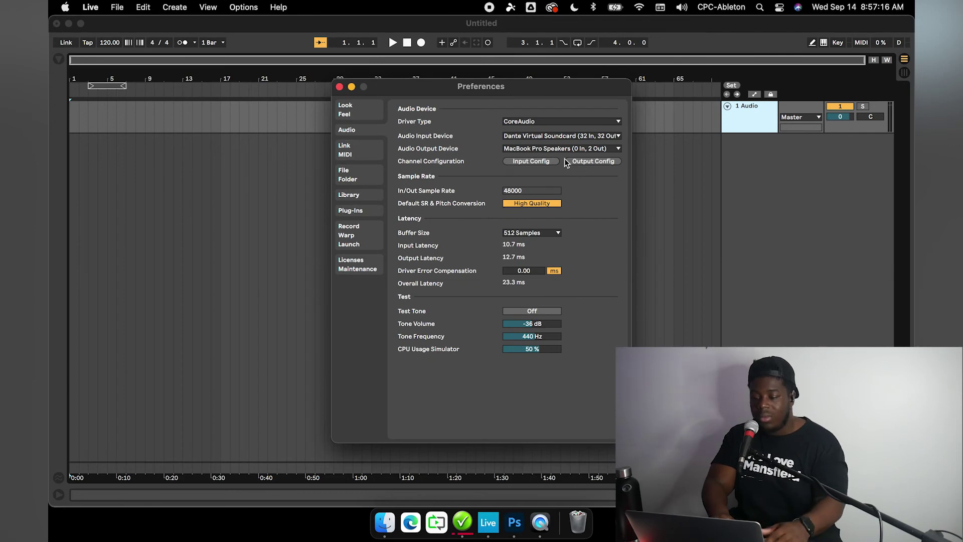
pyautogui.click(340, 88)
# Switch to Session View, hide Detail View, and add eight audio tracks for nine in total
pyautogui.press('Tab')
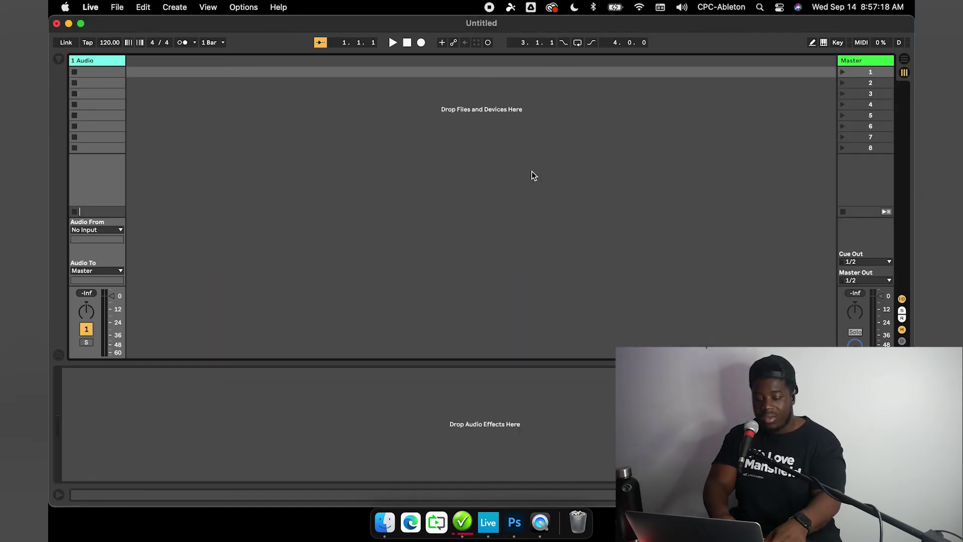
pyautogui.press('super+alt+l')
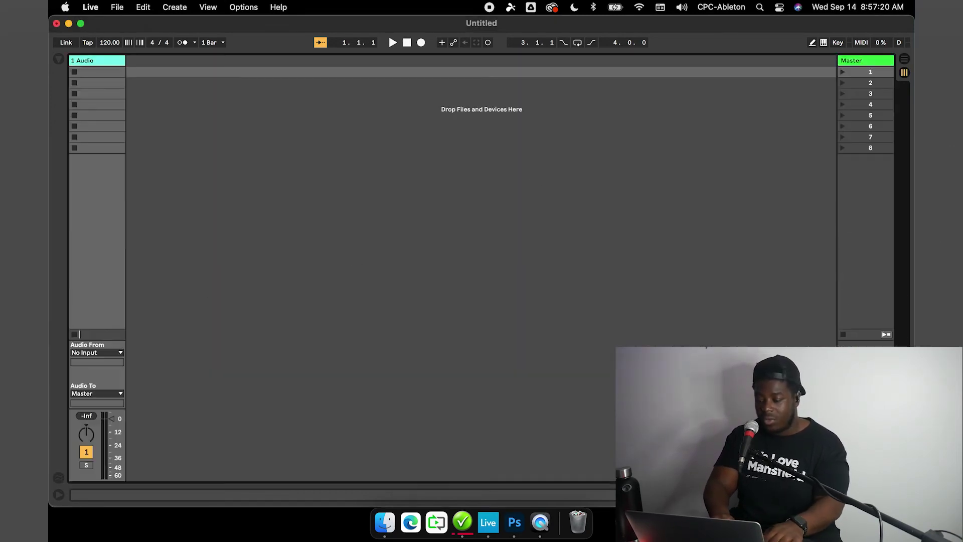
pyautogui.press('super+t')
pyautogui.press('super+t')
pyautogui.press('super+t')
pyautogui.press('super+t')
pyautogui.press('super+t')
pyautogui.press('super+t')
pyautogui.press('super+t')
pyautogui.press('super+t')
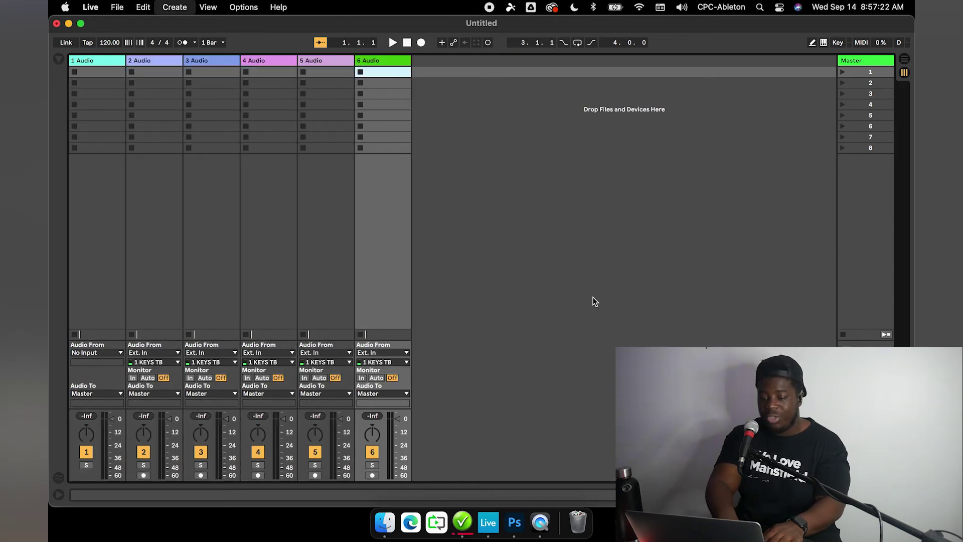
# Set Audio From to No Input on tracks 2 Audio through 9 Audio
pyautogui.click(168, 60)
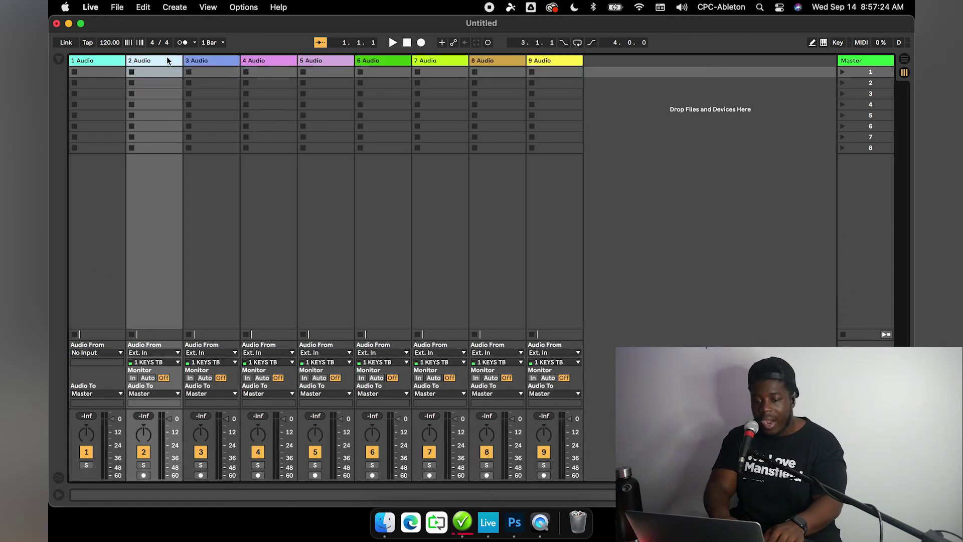
pyautogui.keyDown('shift'); pyautogui.click(557, 61); pyautogui.keyUp('shift')
pyautogui.click(546, 353)
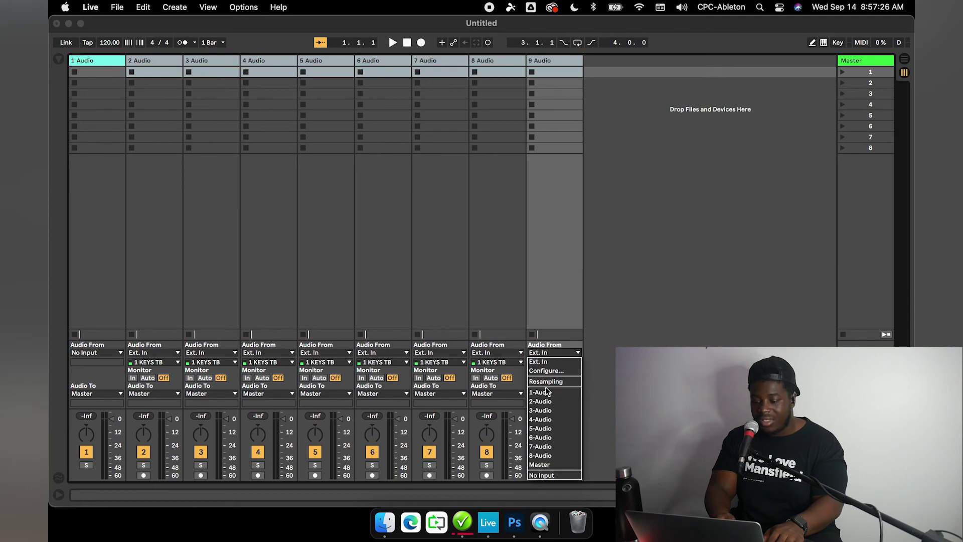
pyautogui.click(549, 474)
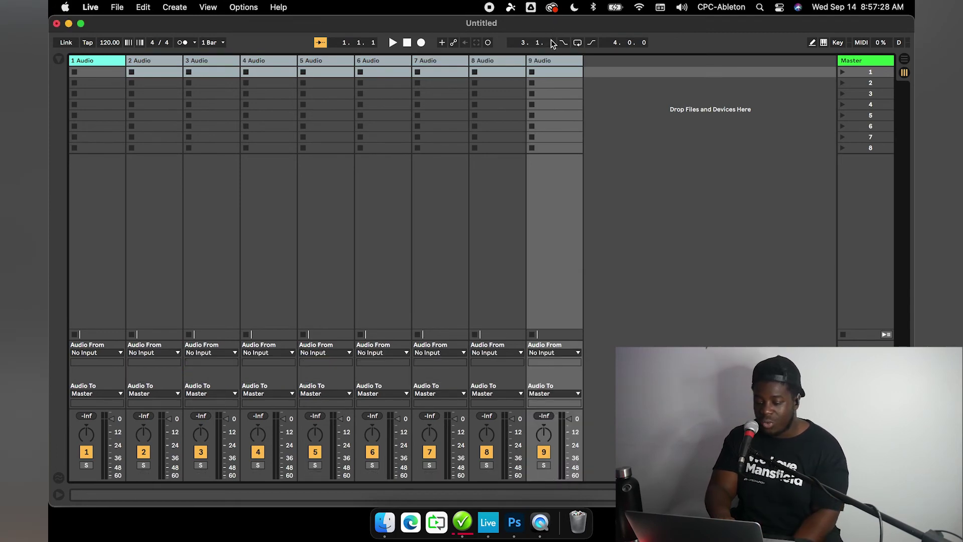
pyautogui.click(504, 221)
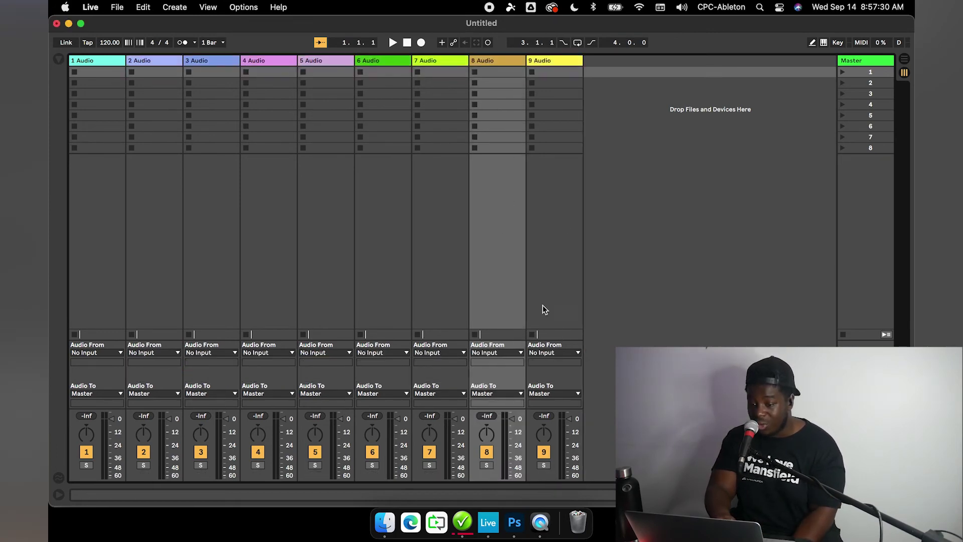
# Keep 9 Audio routed to Master and select all nine audio tracks
pyautogui.click(554, 394)
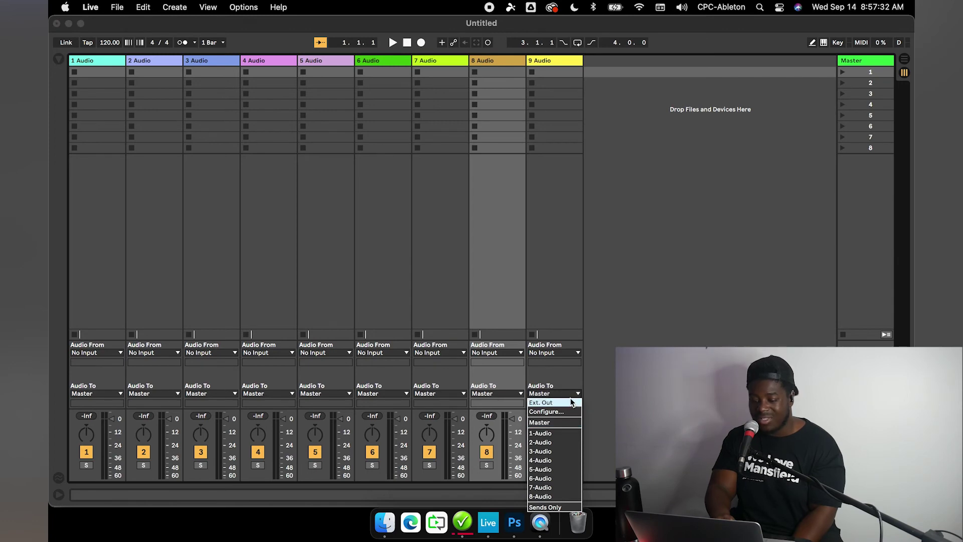
pyautogui.click(568, 395)
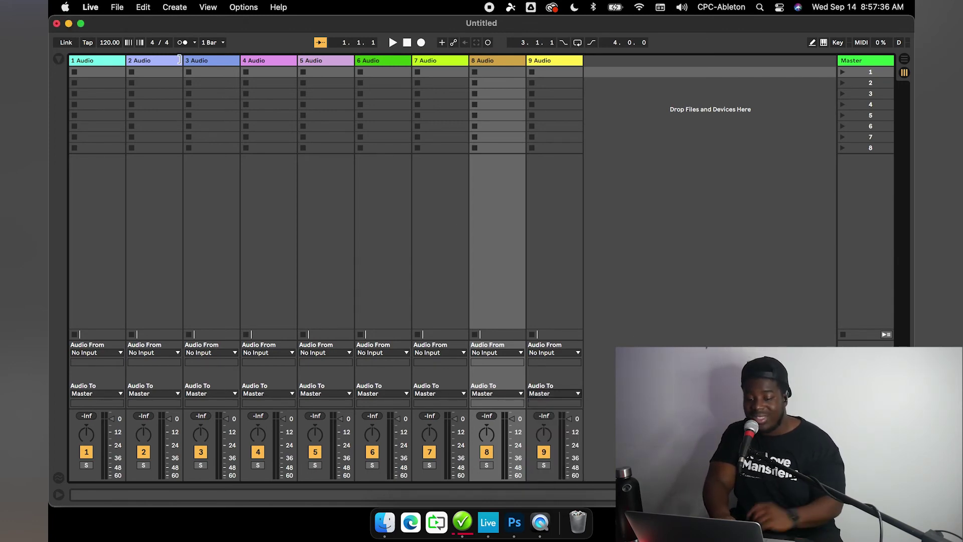
pyautogui.click(103, 60)
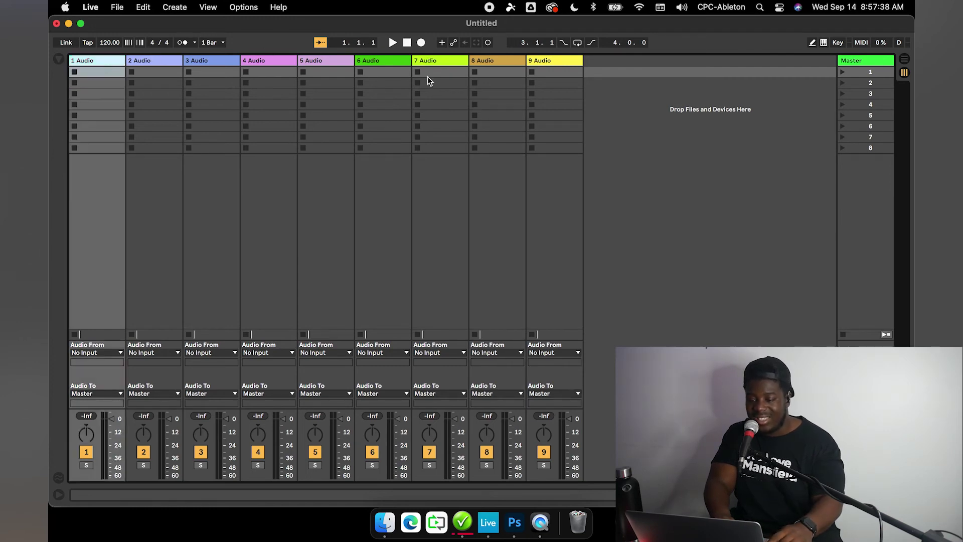
pyautogui.keyDown('shift'); pyautogui.click(544, 61); pyautogui.keyUp('shift')
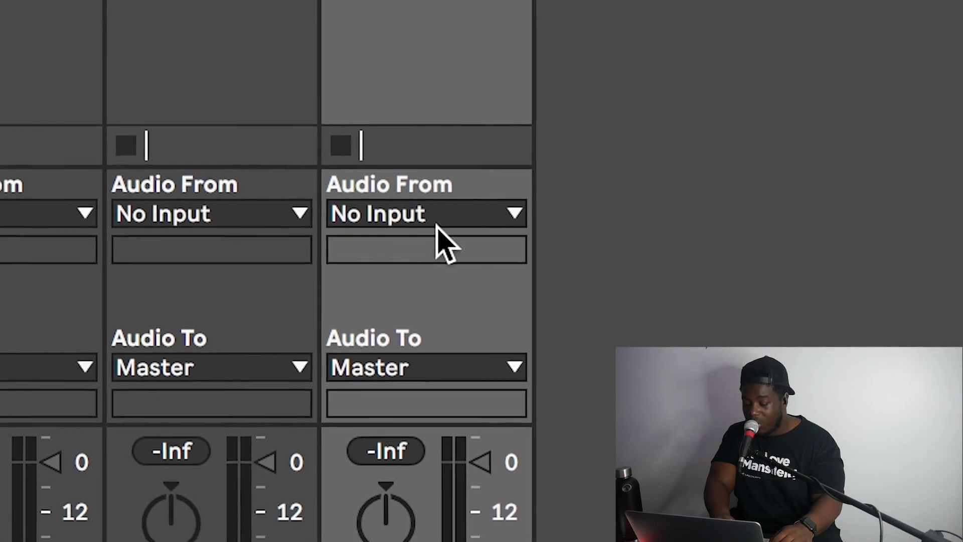
# Switch all tracks to Ext. In, feeding tracks 1–4 from 1 KEYS TB, 2 VOX 1, 3 VOX 2, 4 VOX 3
pyautogui.click(434, 223)
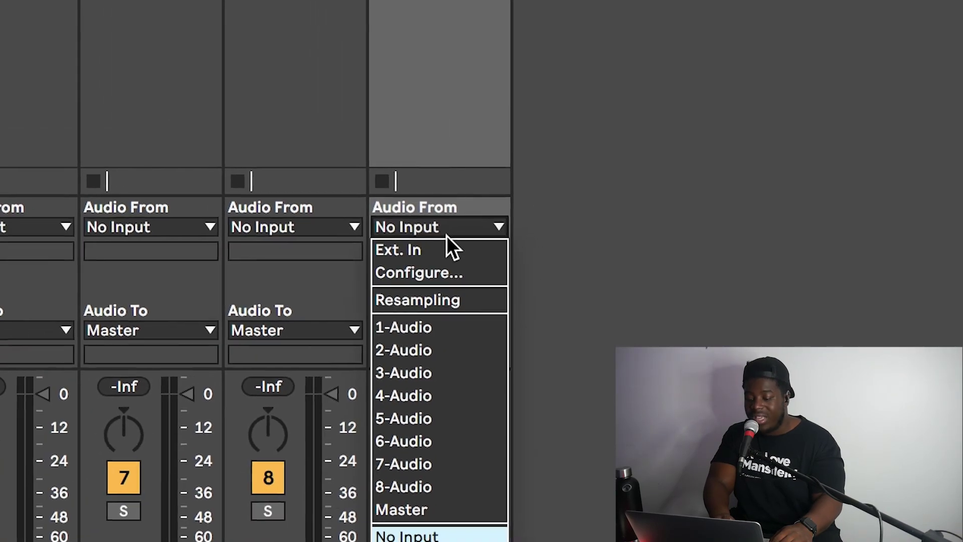
pyautogui.click(483, 276)
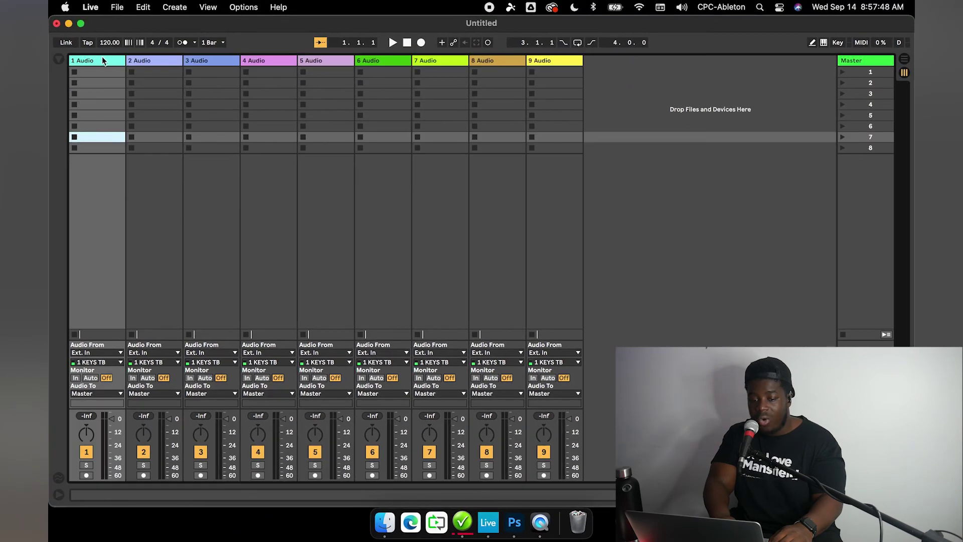
pyautogui.click(112, 360)
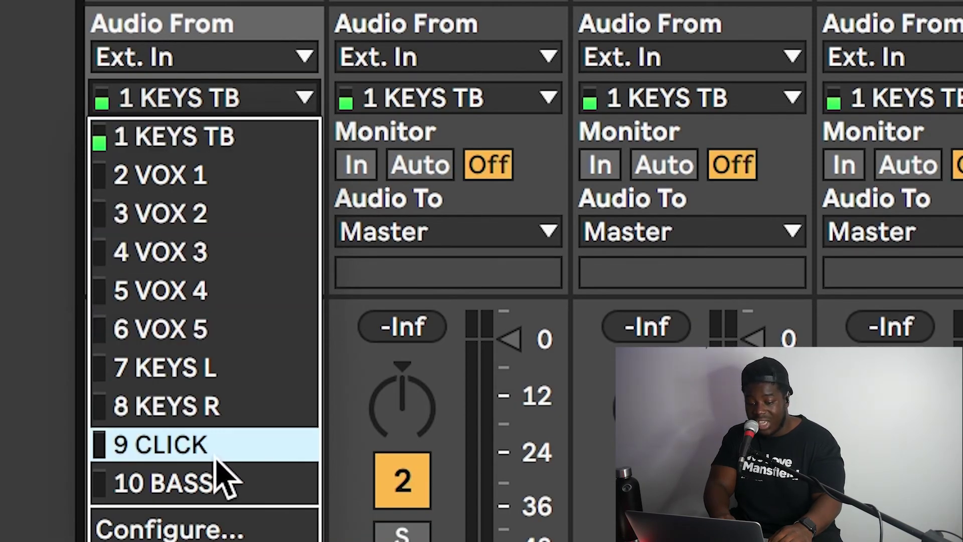
pyautogui.click(237, 146)
pyautogui.click(452, 97)
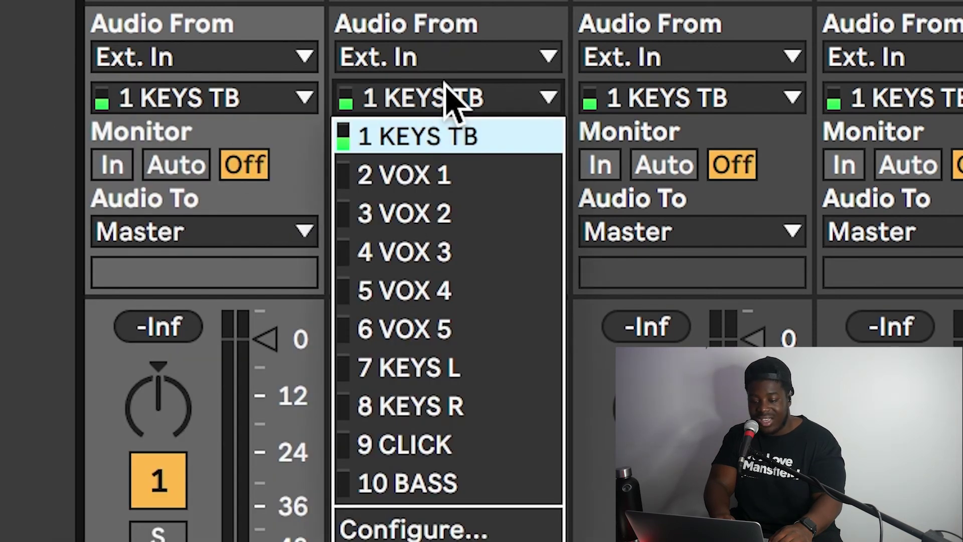
pyautogui.click(458, 187)
pyautogui.click(692, 100)
pyautogui.click(705, 227)
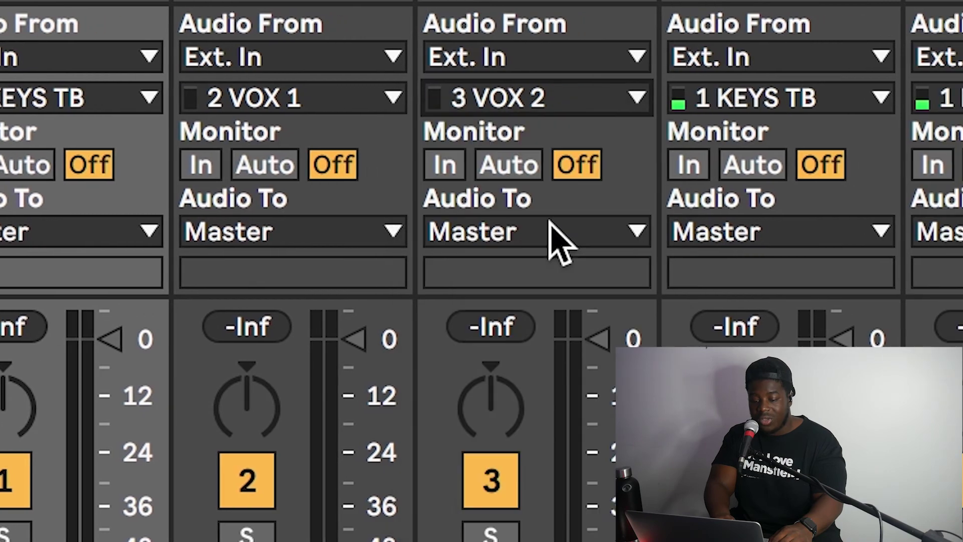
pyautogui.click(735, 100)
pyautogui.click(772, 252)
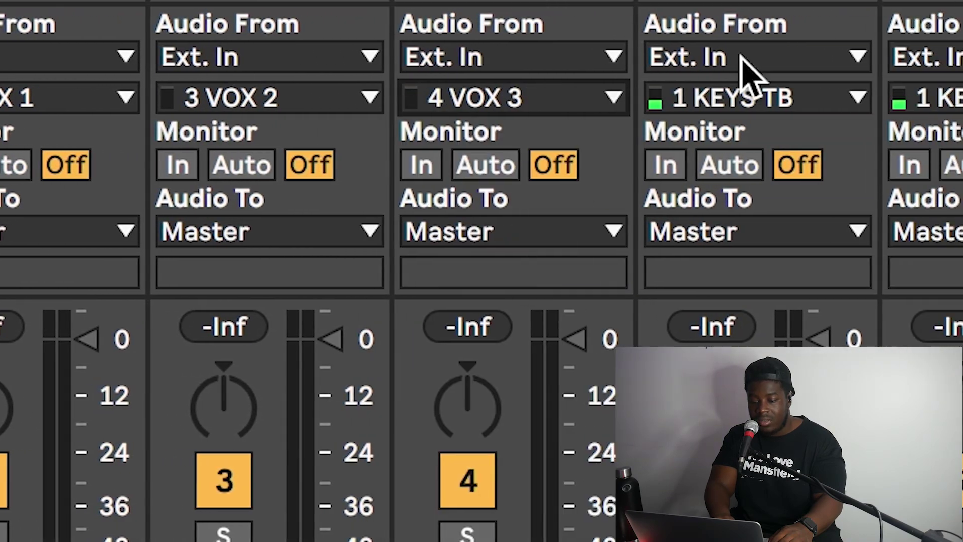
# Feed tracks 5–9 from 5 VOX 4, 6 VOX 5, 7 KEYS L, 8 KEYS R and 9 CLICK
pyautogui.click(763, 98)
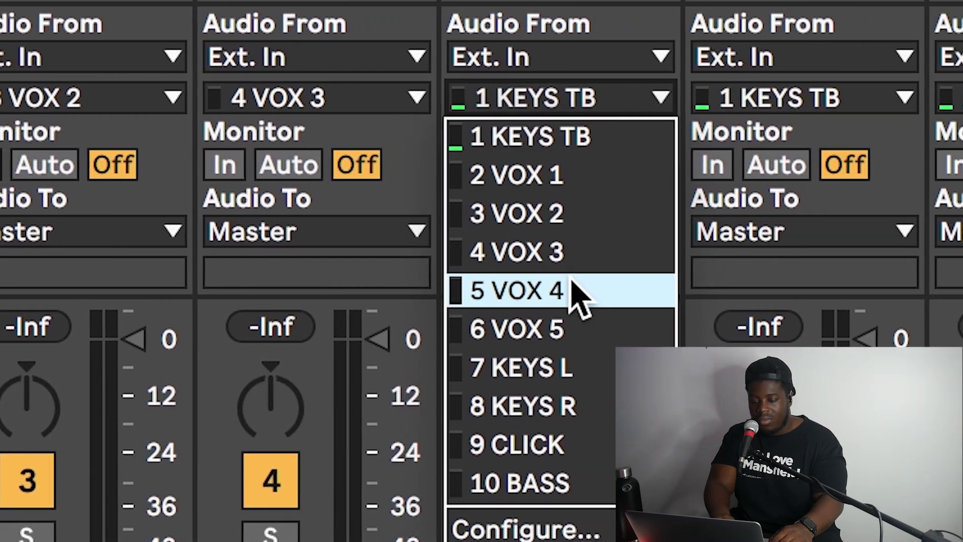
pyautogui.click(776, 290)
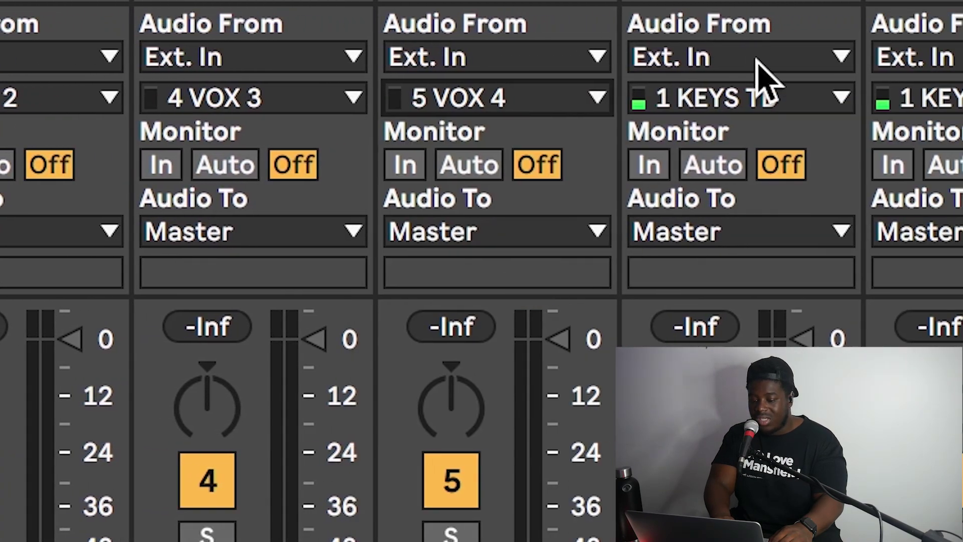
pyautogui.click(748, 99)
pyautogui.click(698, 327)
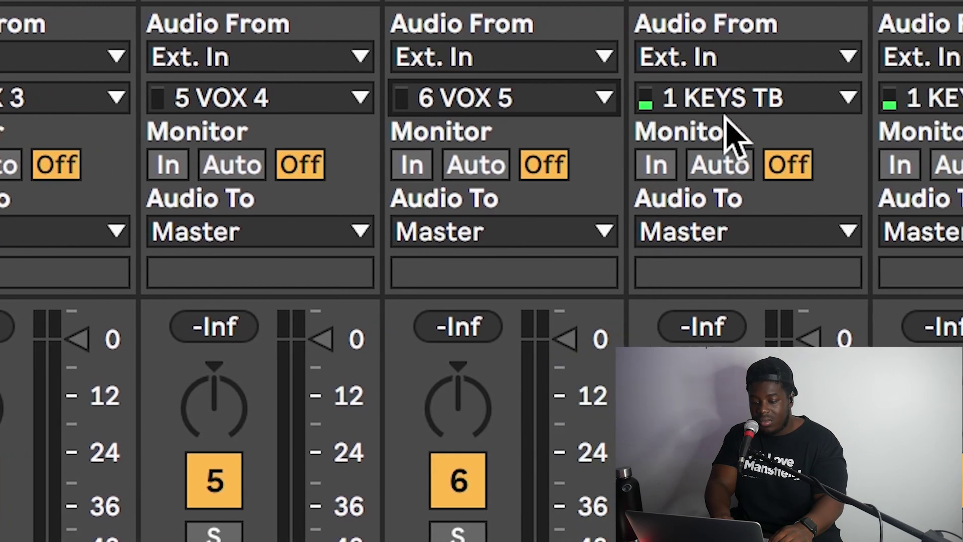
pyautogui.click(722, 99)
pyautogui.click(572, 366)
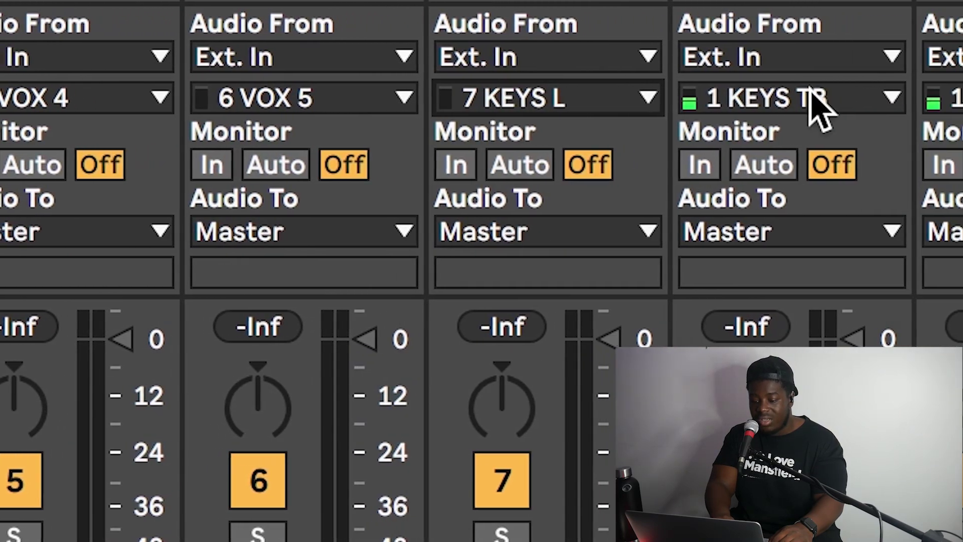
pyautogui.click(818, 99)
pyautogui.click(783, 406)
pyautogui.click(903, 99)
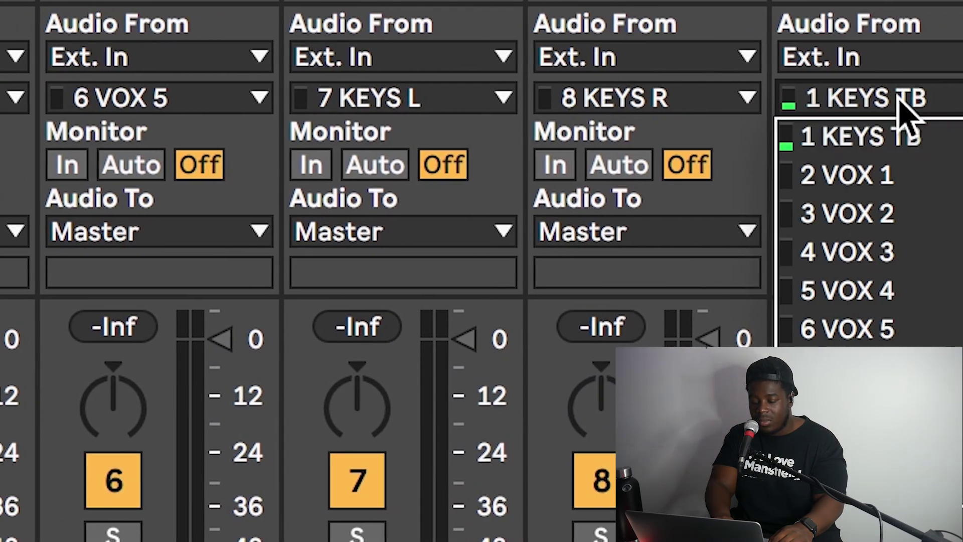
pyautogui.click(848, 444)
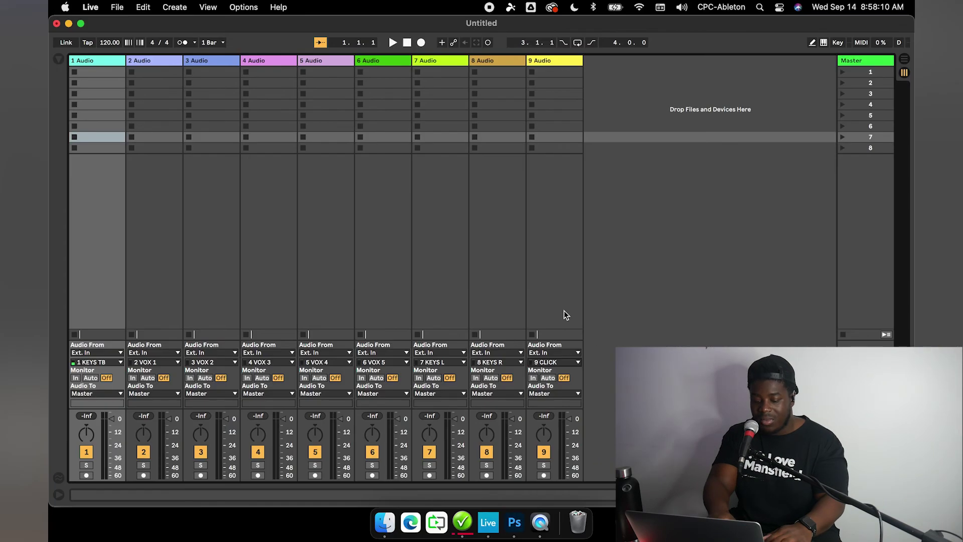
# Duplicate track 1, move the copy to the end as track 10, and feed it from 10 BASS
pyautogui.press('super+t')
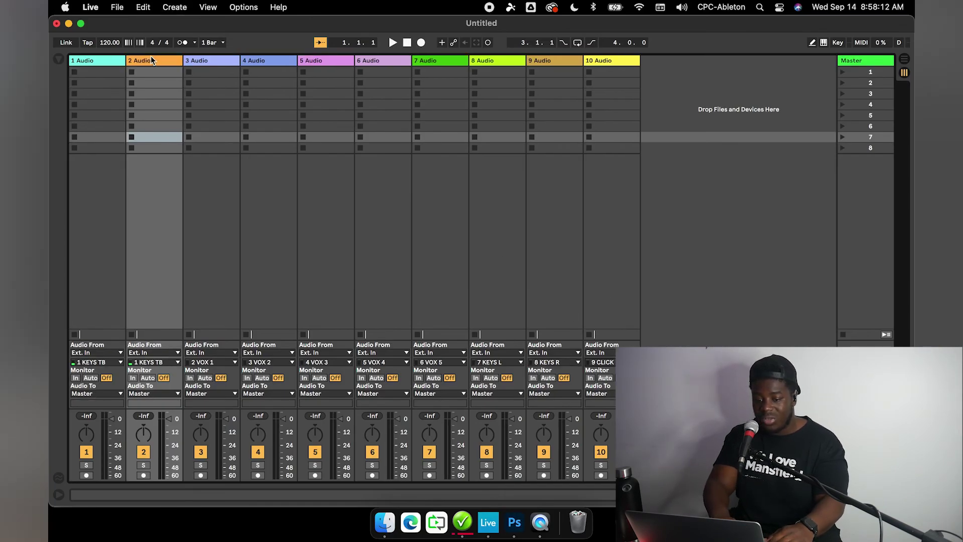
pyautogui.moveTo(151, 56); pyautogui.dragTo(645, 65)
pyautogui.click(610, 362)
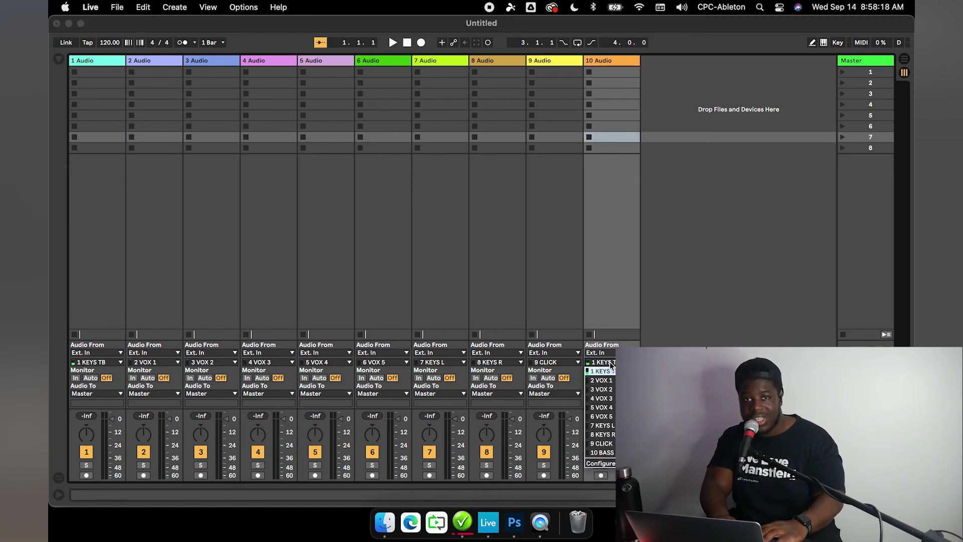
pyautogui.click(607, 453)
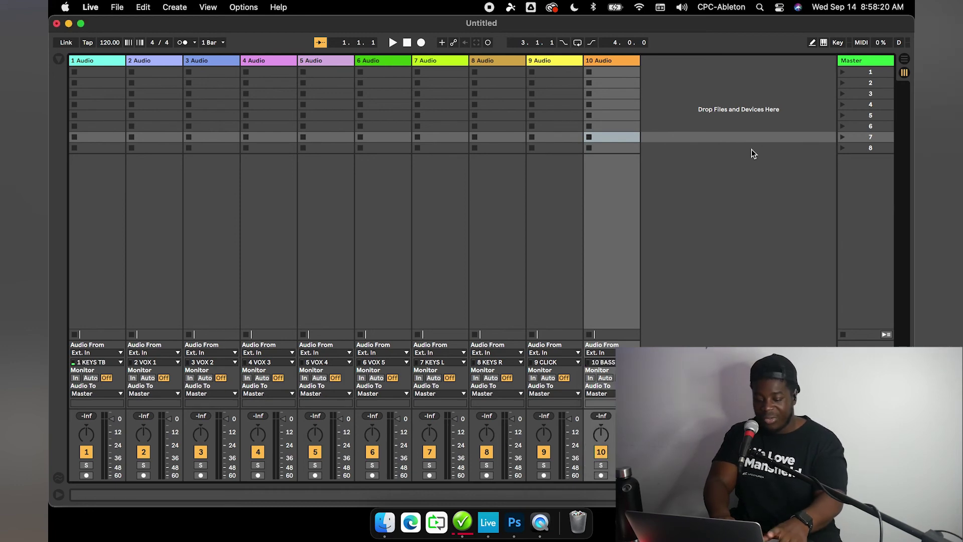
pyautogui.press('Tab')
pyautogui.scroll(-2, 757, 182)
# Shrink the arrangement track rows so more of the ten tracks fit on screen
pyautogui.scroll(4, 751, 179)
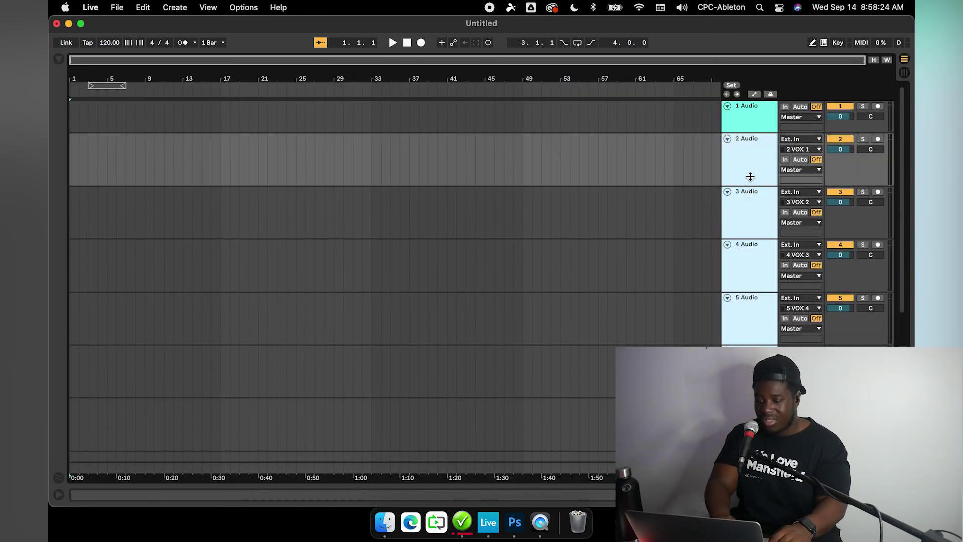
pyautogui.moveTo(751, 176); pyautogui.dragTo(751, 166)
pyautogui.click(748, 105)
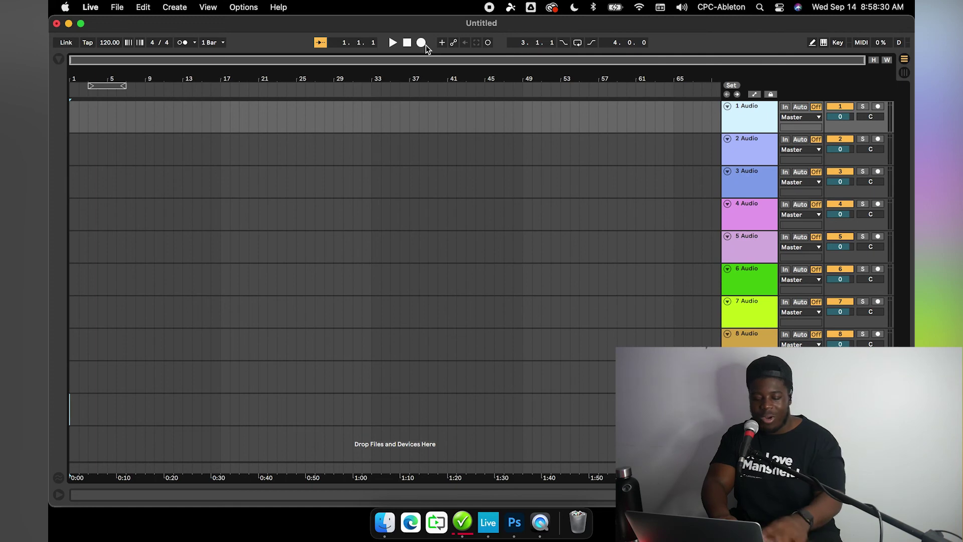
# Start arrangement recording from bar 1, then stop it around bar 6.3.2
pyautogui.press('Tab')
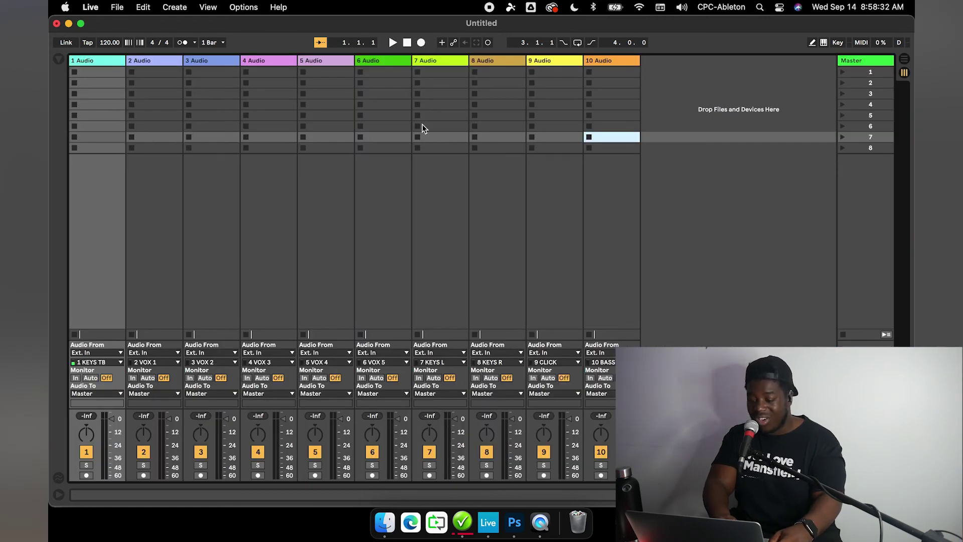
pyautogui.press('Tab')
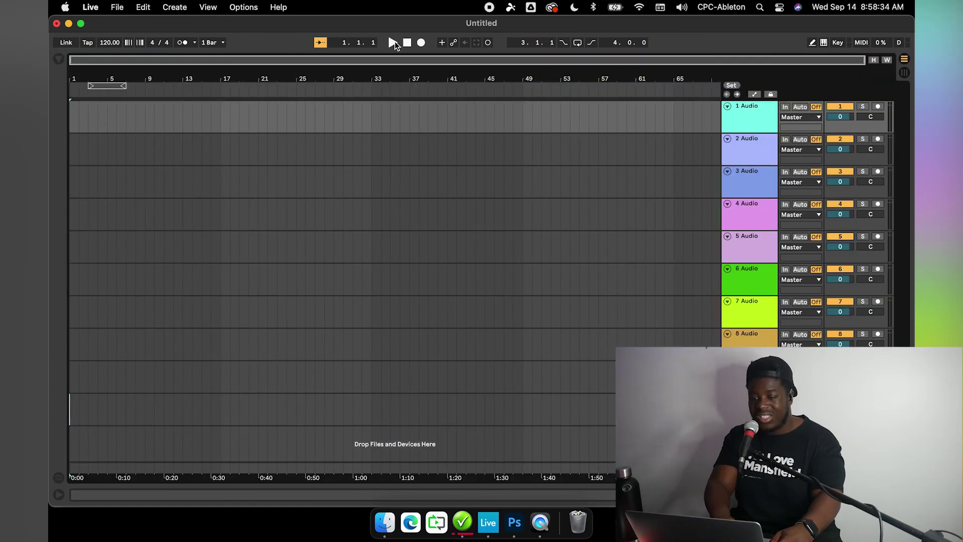
pyautogui.click(421, 44)
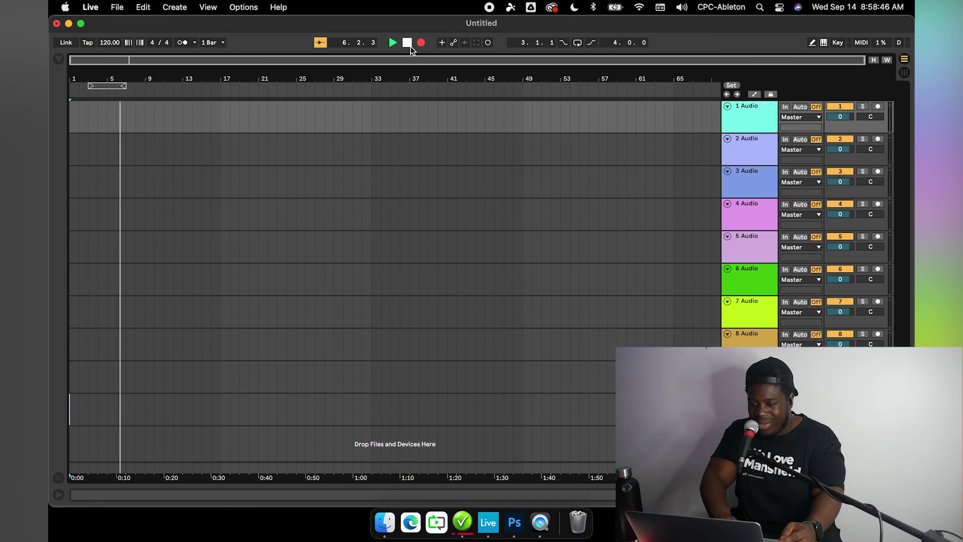
pyautogui.click(410, 46)
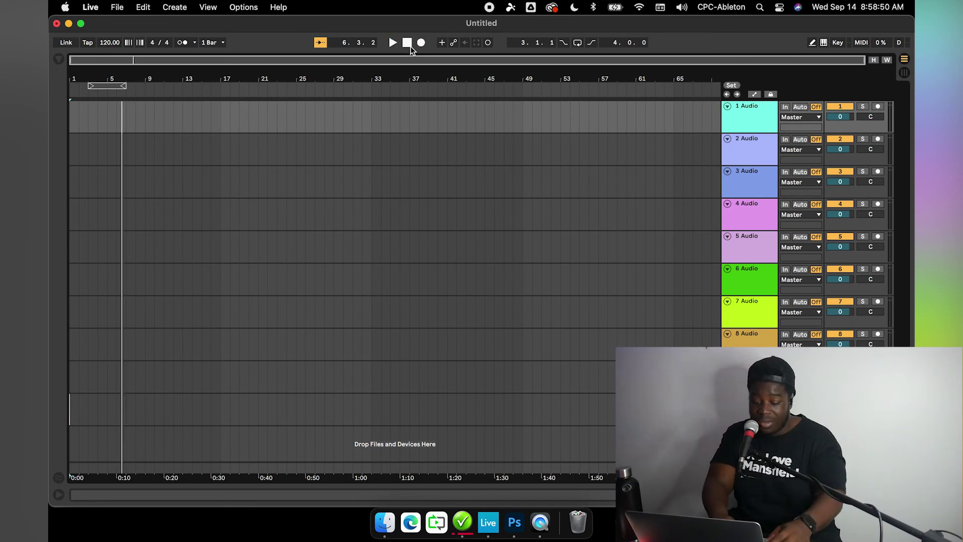
# Select all ten tracks and arm them, confirming track 1 still takes input from 1 KEYS TB
pyautogui.click(95, 409)
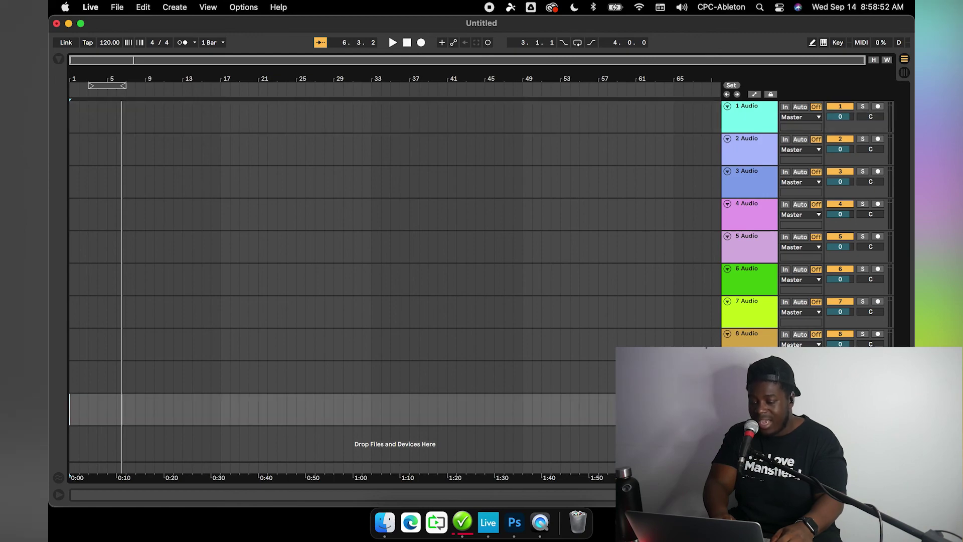
pyautogui.keyDown('shift'); pyautogui.click(760, 119); pyautogui.keyUp('shift')
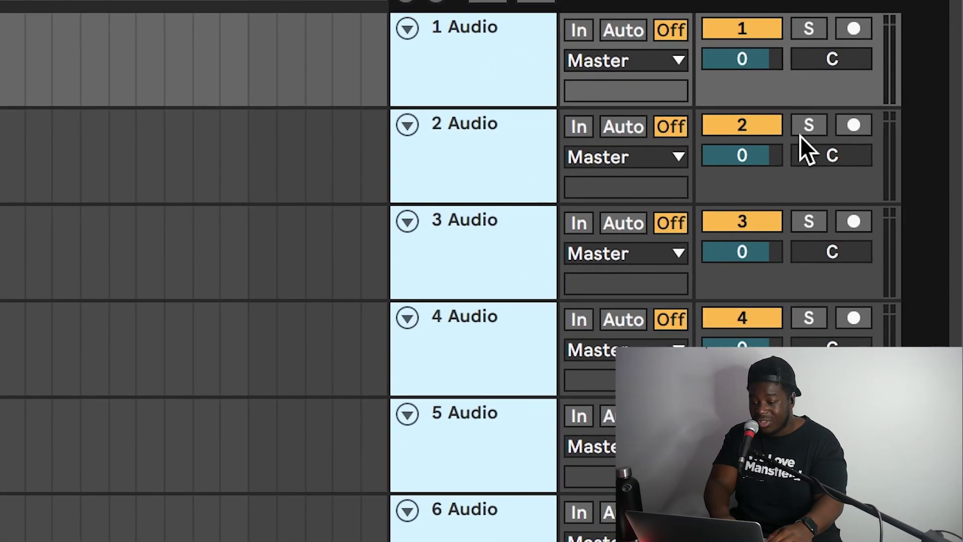
pyautogui.click(865, 22)
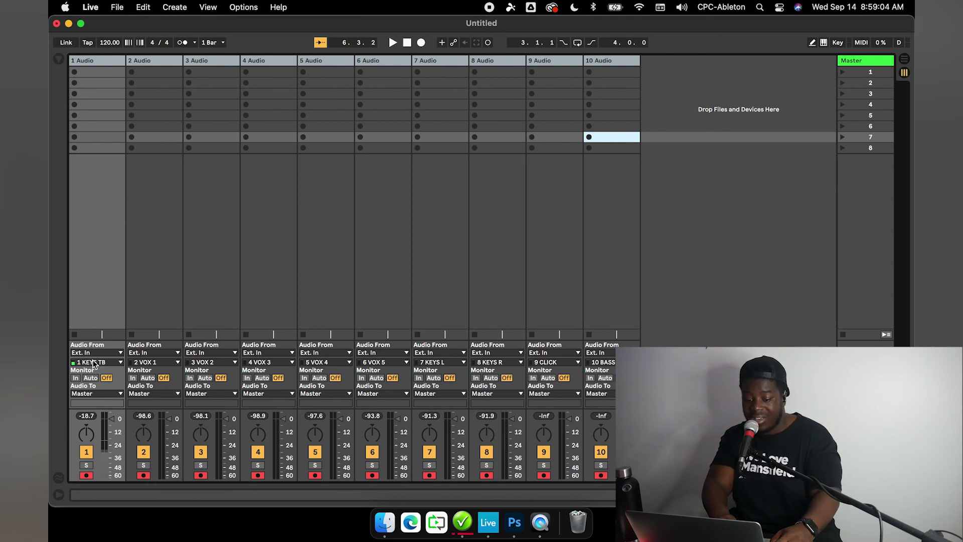
pyautogui.click(92, 361)
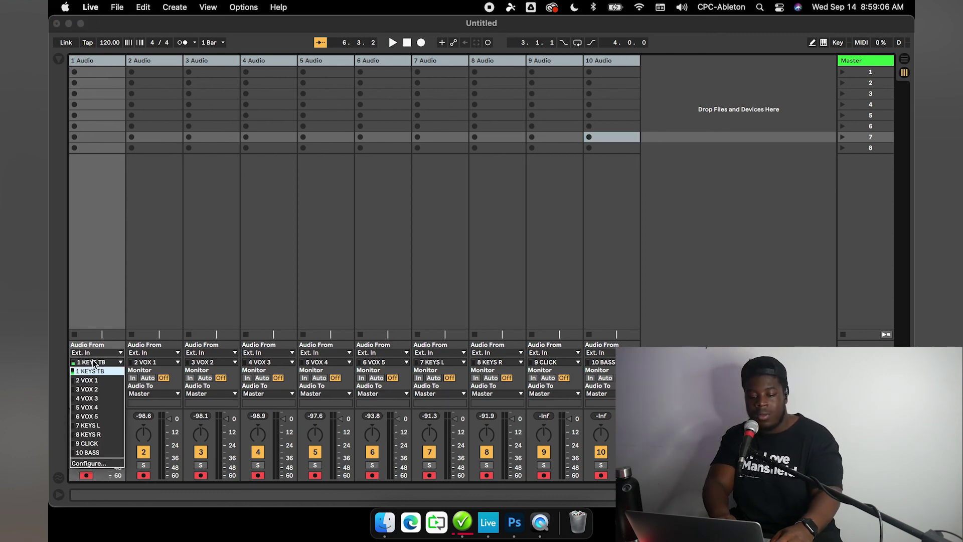
pyautogui.click(97, 270)
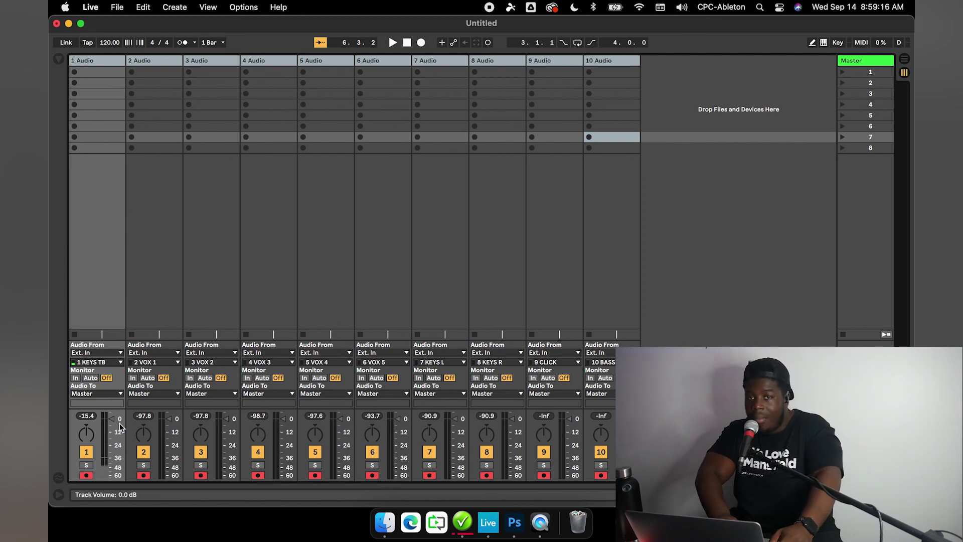
# Select all ten tracks in the arrangement and disarm them
pyautogui.press('Tab')
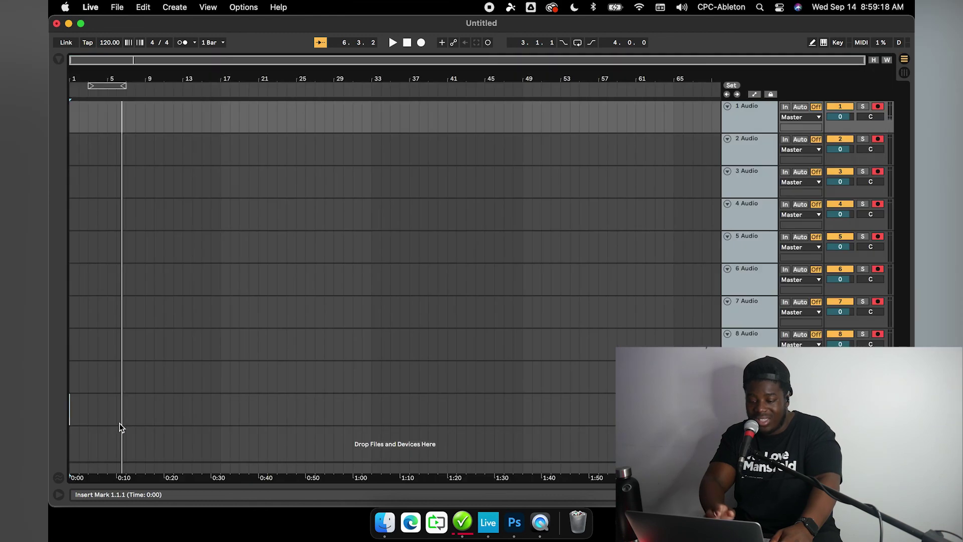
pyautogui.click(754, 119)
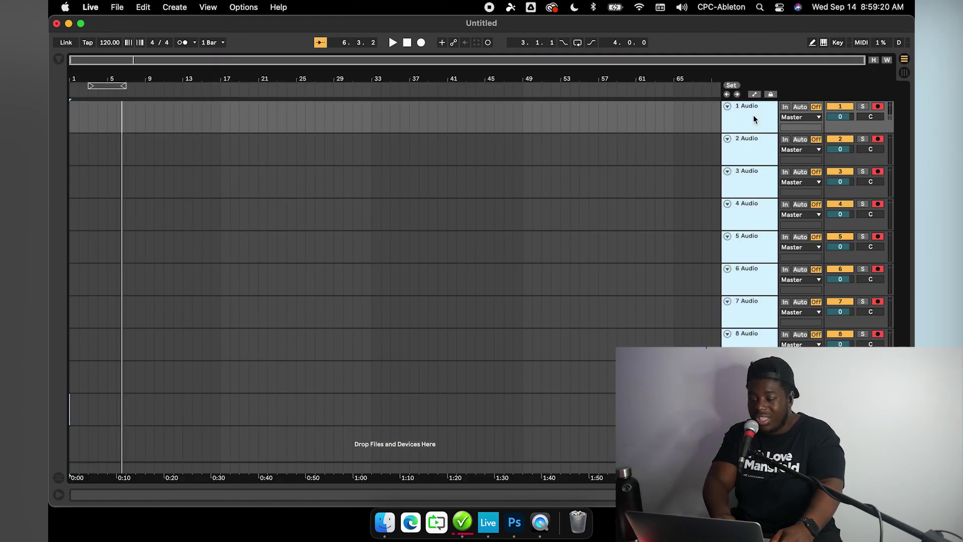
pyautogui.click(755, 148)
pyautogui.click(755, 122)
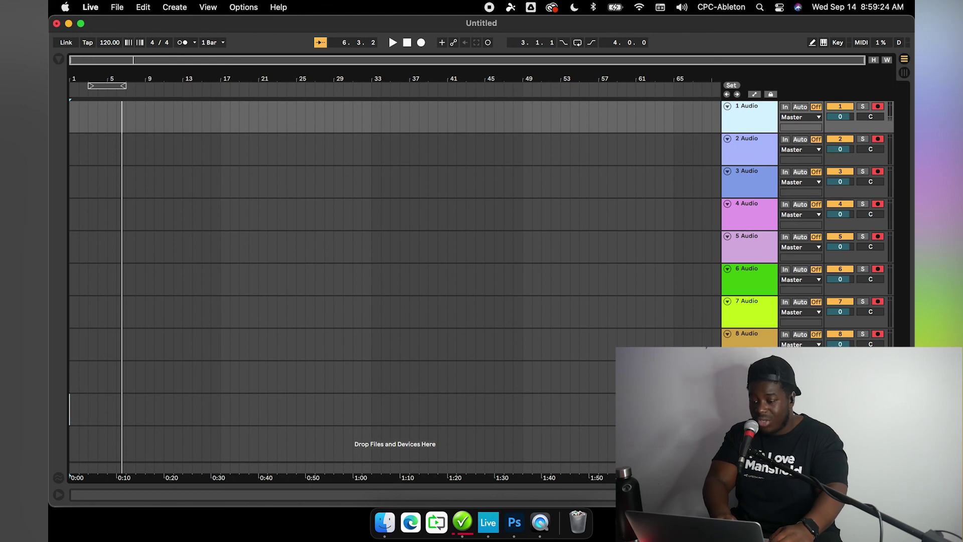
pyautogui.click(756, 409)
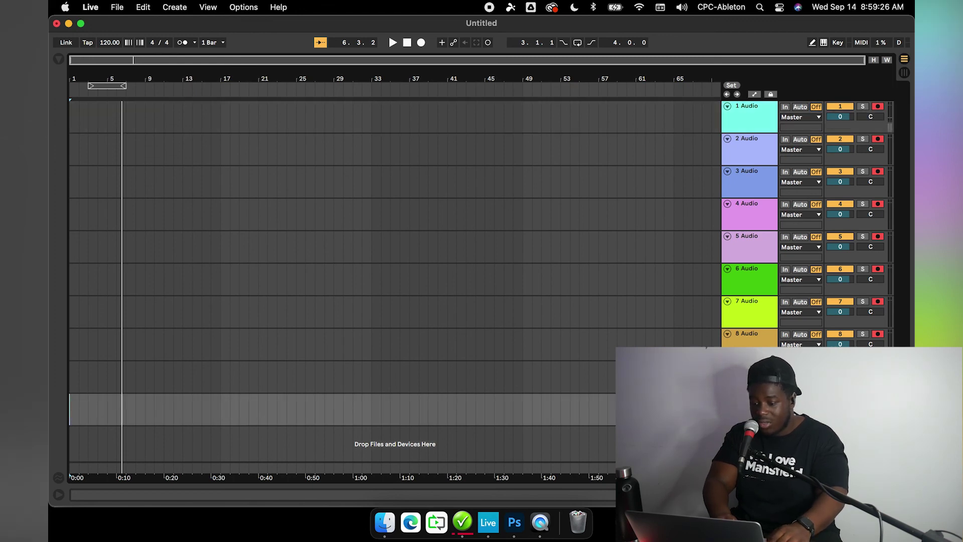
pyautogui.keyDown('shift'); pyautogui.click(758, 121); pyautogui.keyUp('shift')
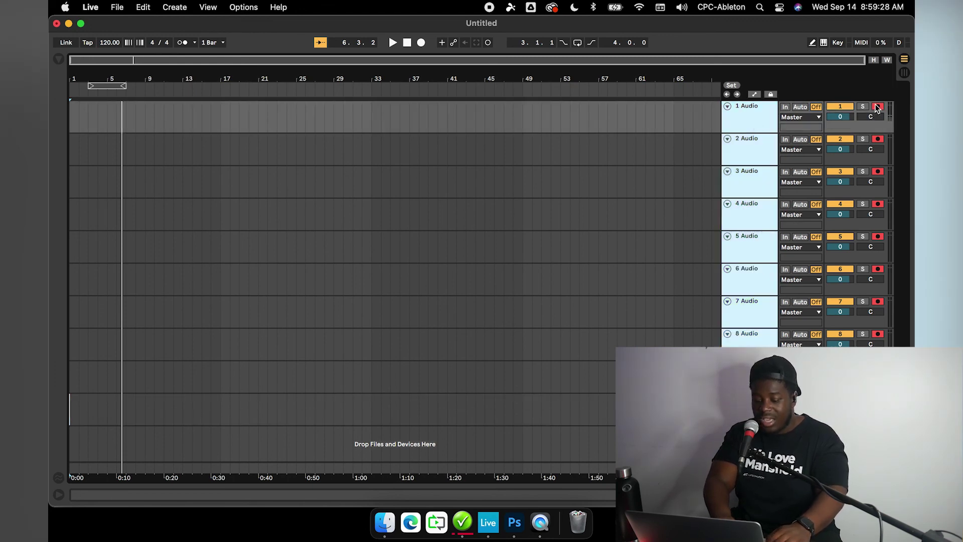
pyautogui.click(877, 109)
# Re-arm all ten tracks and return the insert marker to bar 1.1.1
pyautogui.click(748, 121)
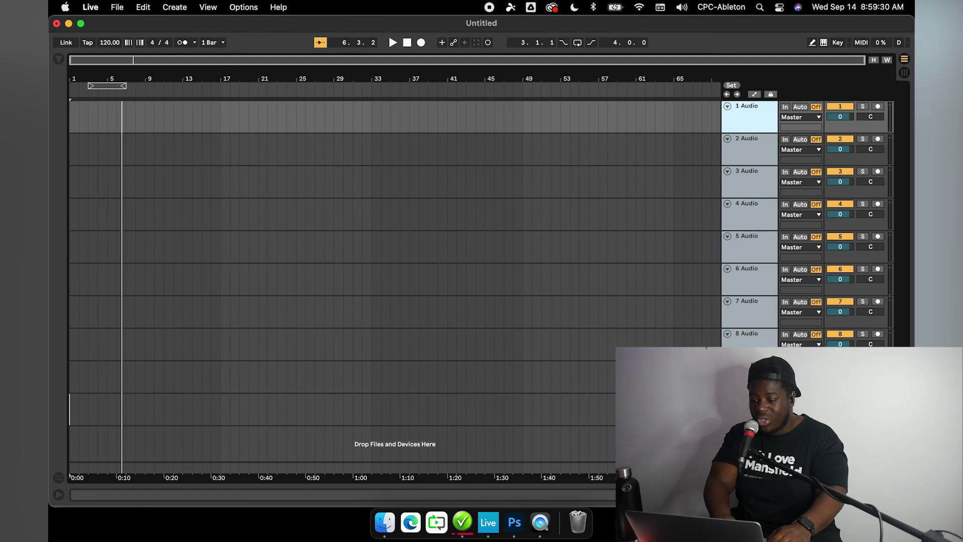
pyautogui.click(748, 376)
pyautogui.click(747, 409)
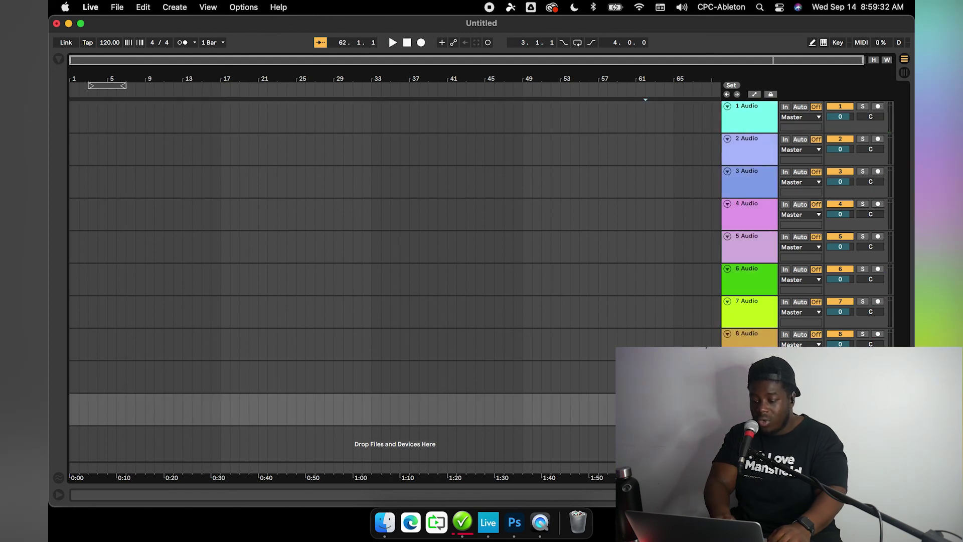
pyautogui.keyDown('shift'); pyautogui.click(748, 121); pyautogui.keyUp('shift')
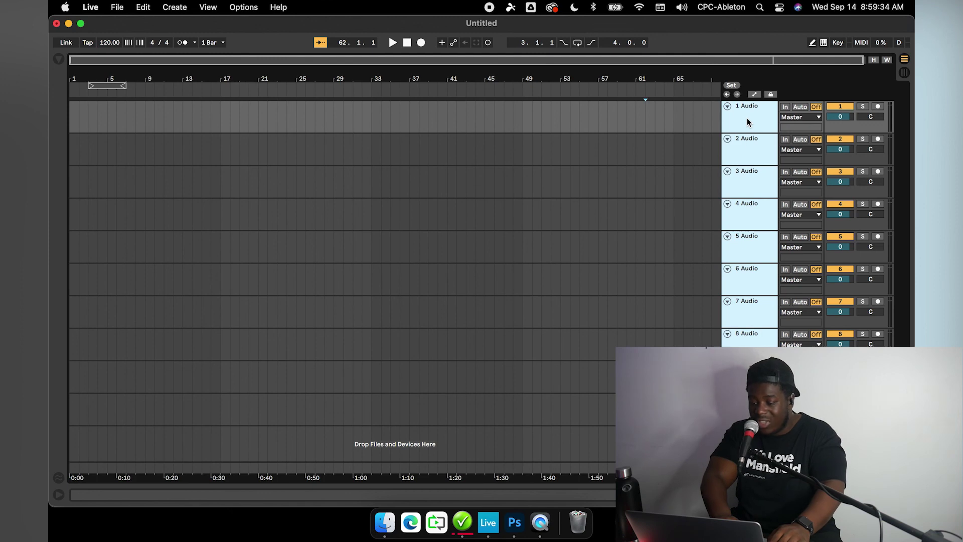
pyautogui.click(879, 107)
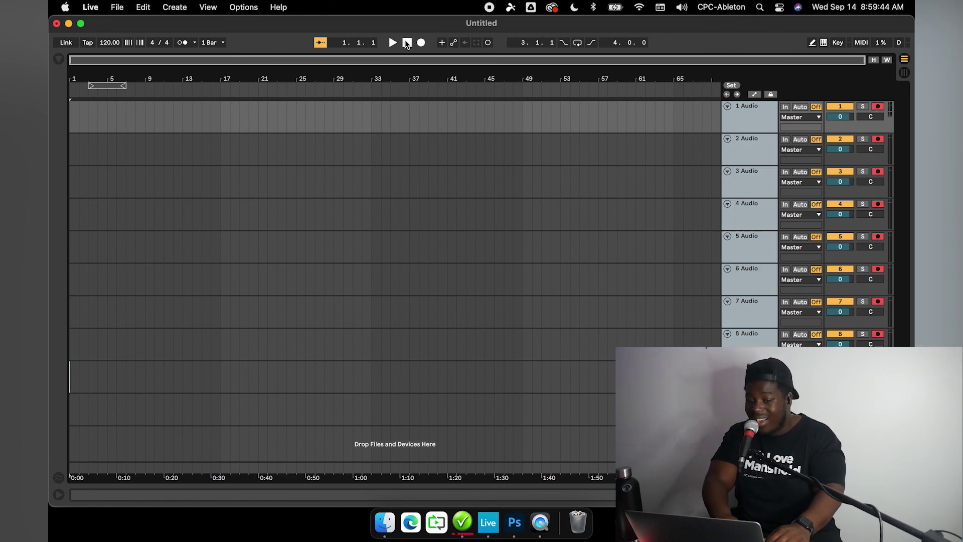
pyautogui.click(371, 112)
pyautogui.click(409, 43)
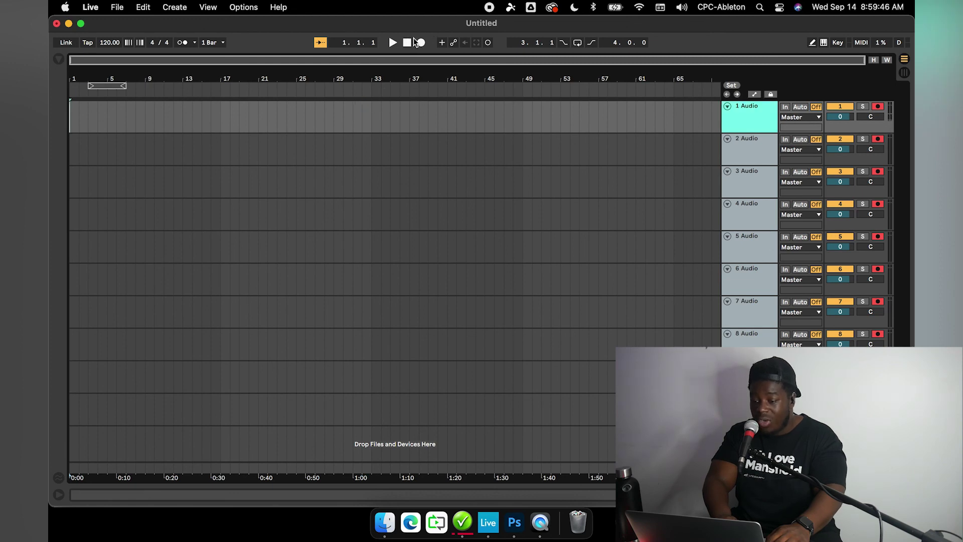
# Start arrangement recording from bar 1 on all ten armed tracks
pyautogui.click(421, 43)
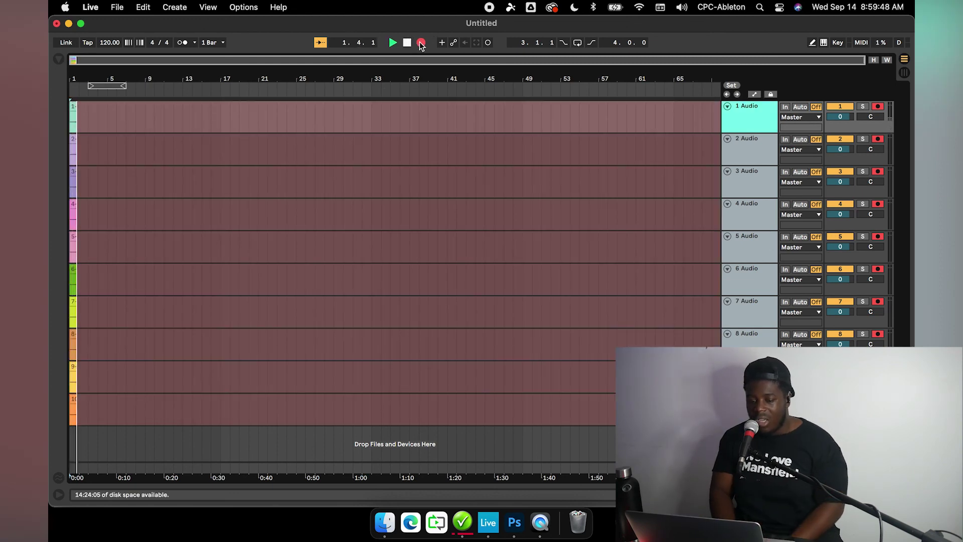